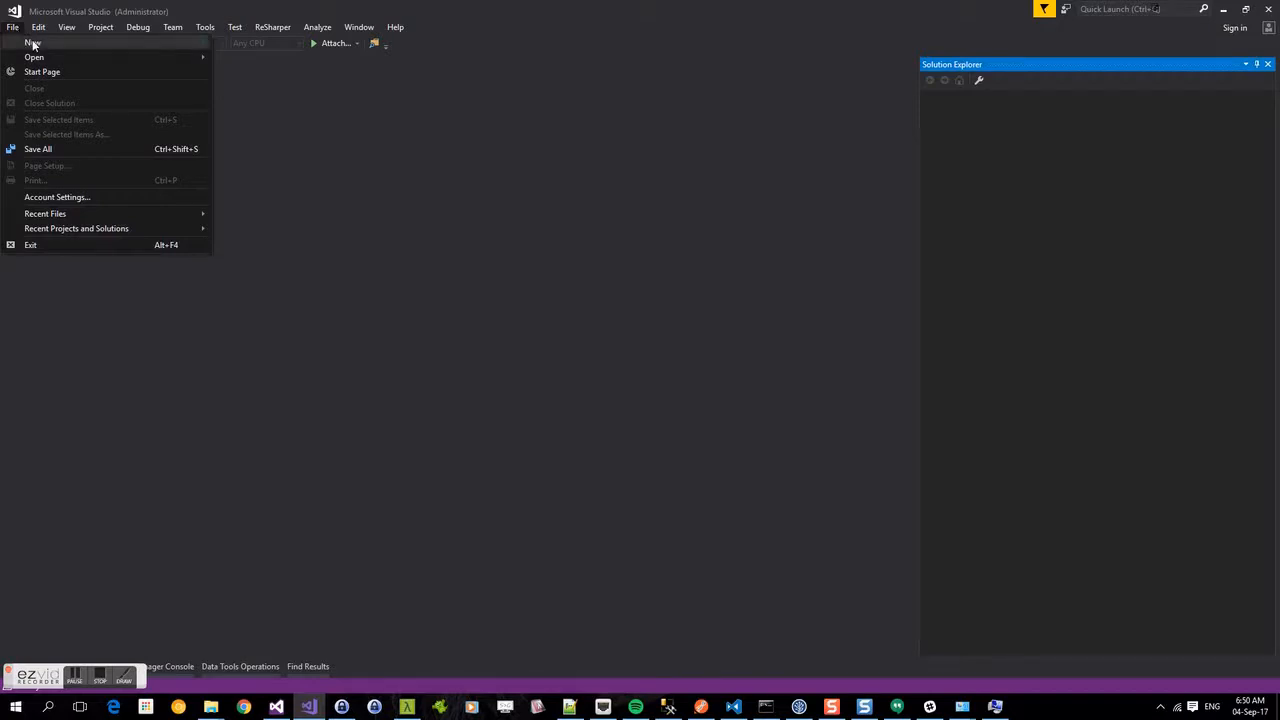
Start a new ASP.NET Core Web Application project named SimpleWebApi.
{"action": "left_click", "coordinate": [265, 42]}
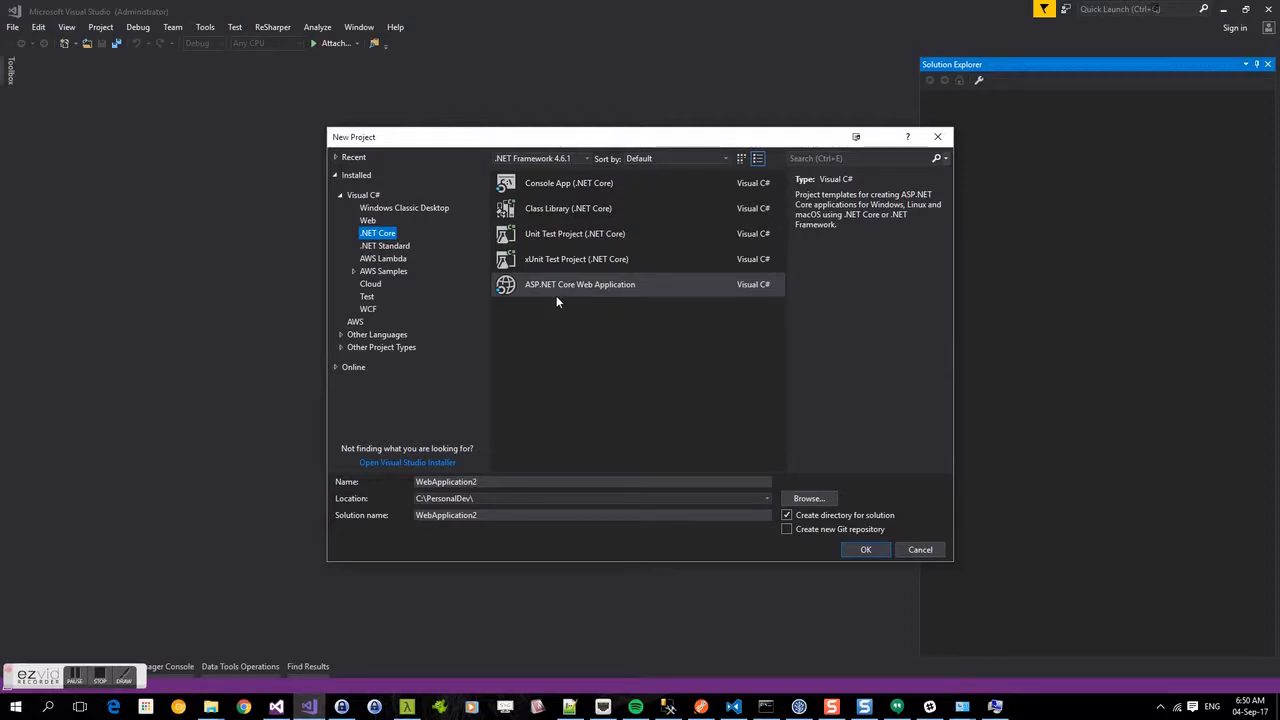
{"action": "double_click", "coordinate": [450, 481]}
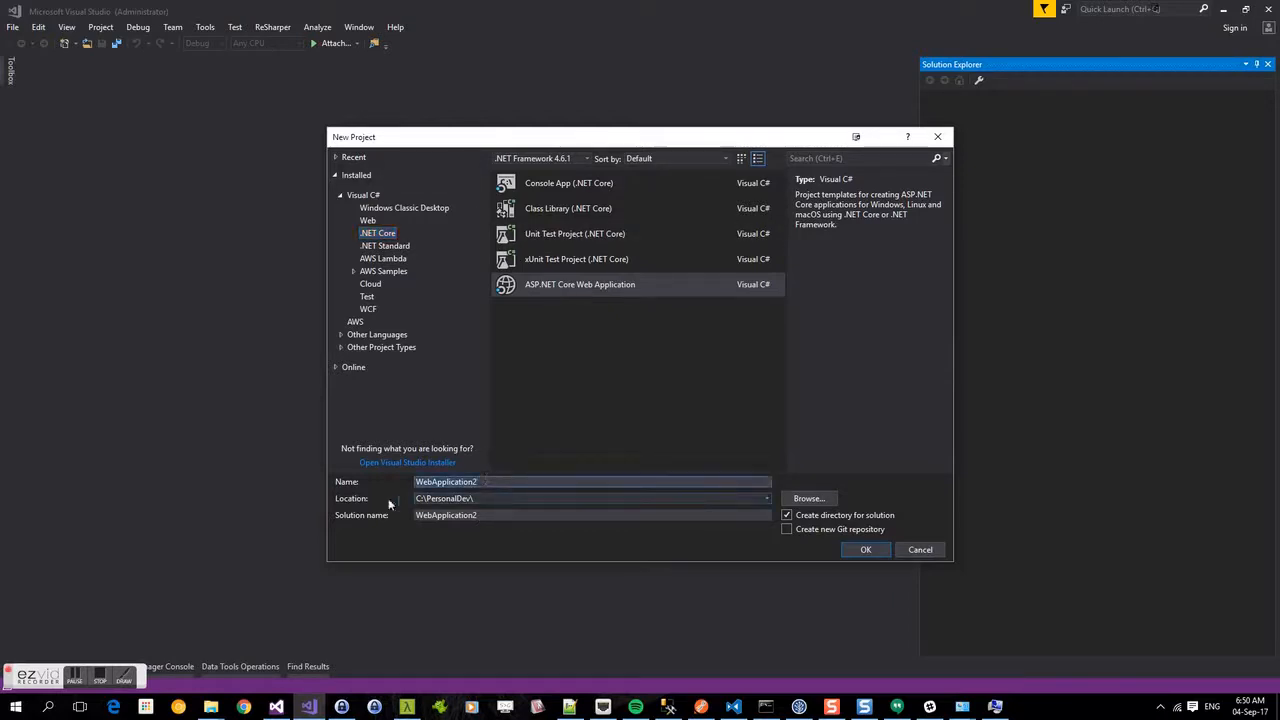
{"action": "type", "text": "SimpleWebApi"}
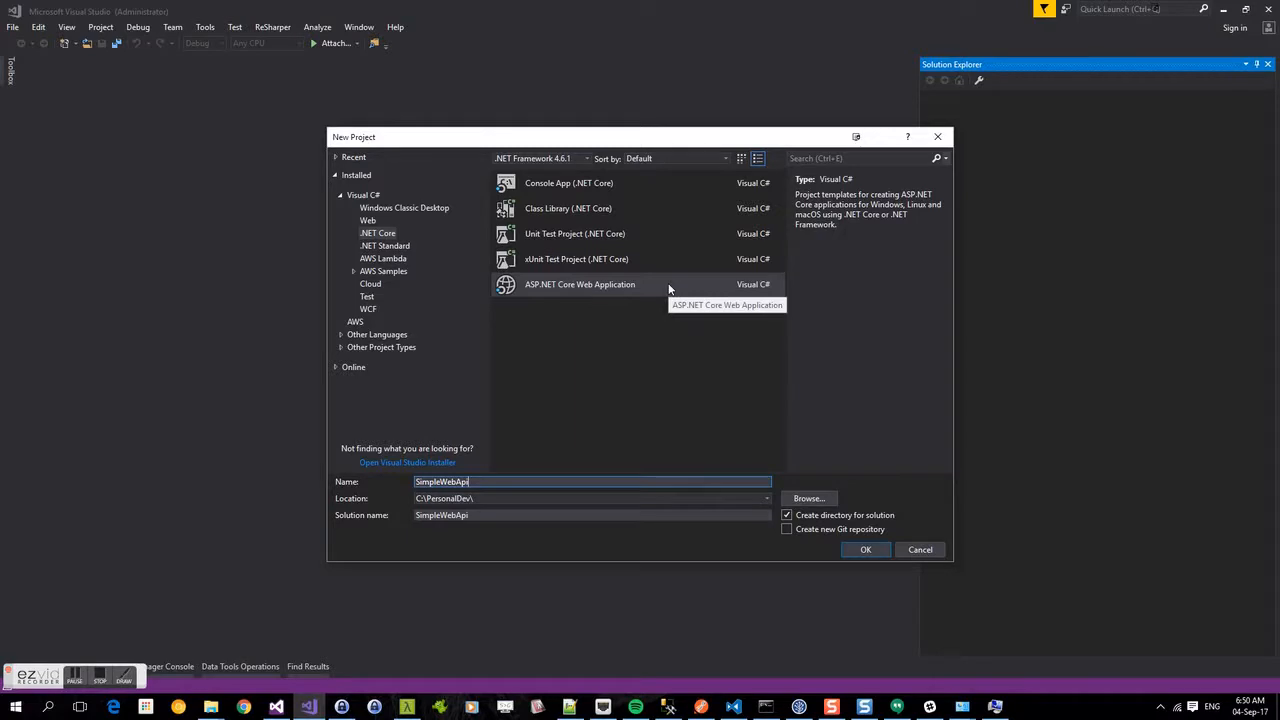
Create SimpleWebApi from the Empty ASP.NET Core 2.0 template.
{"action": "left_click", "coordinate": [866, 549]}
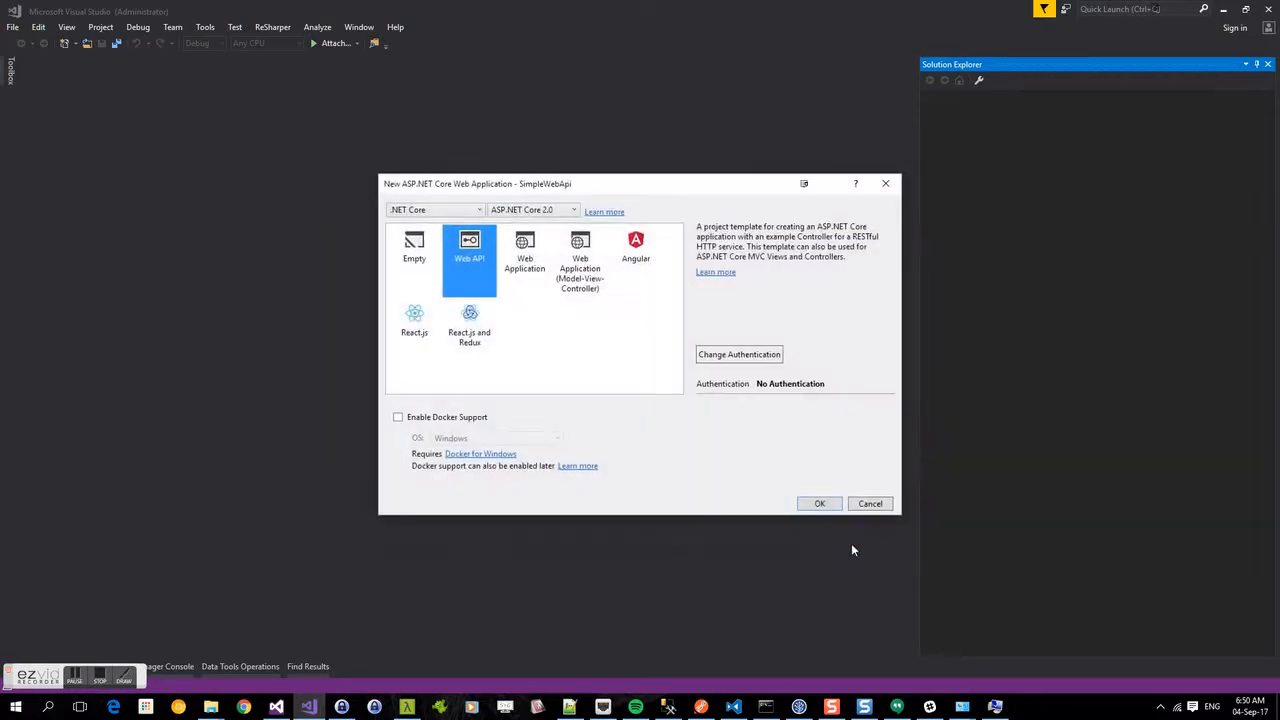
{"action": "left_click", "coordinate": [417, 262]}
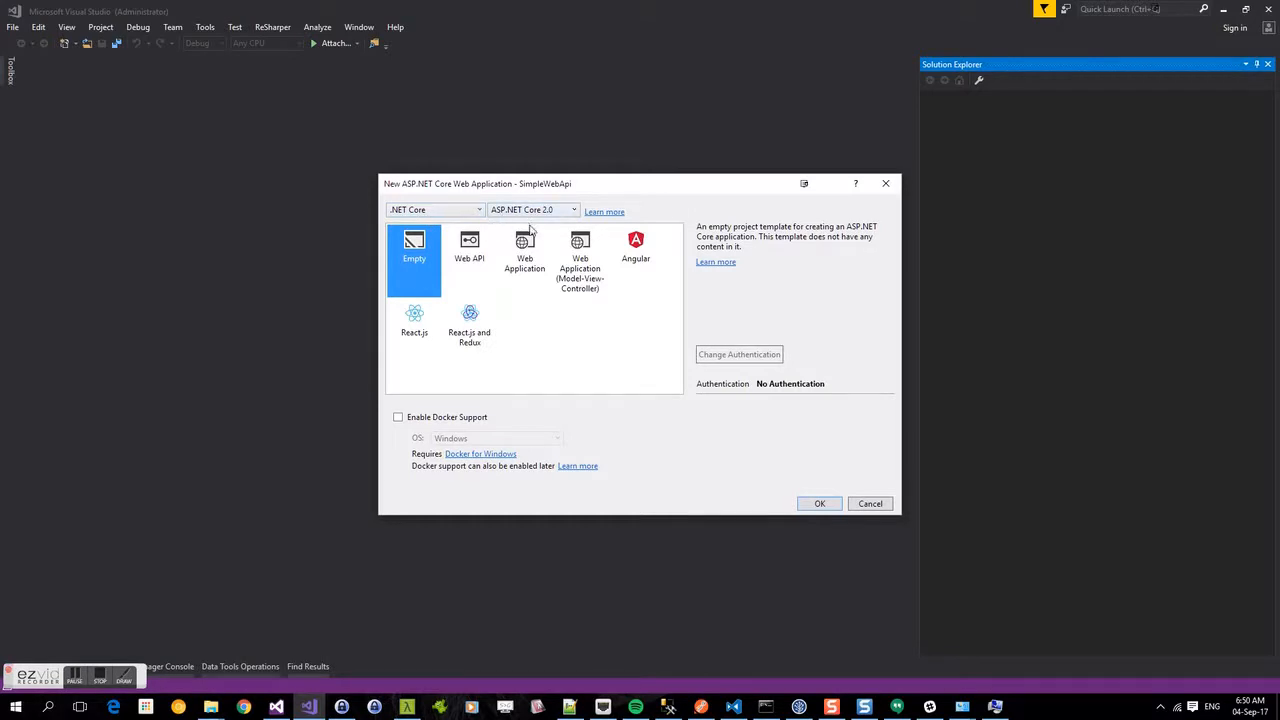
{"action": "left_click", "coordinate": [819, 503]}
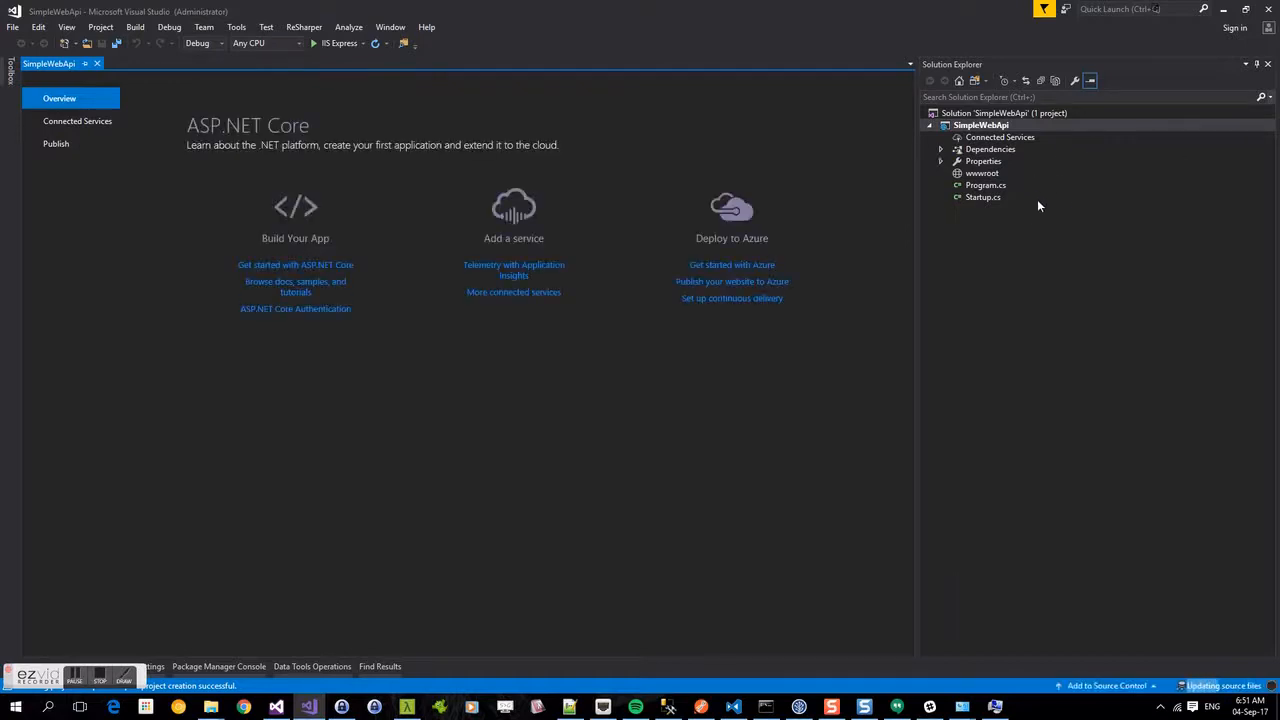
Add a Controllers folder to the SimpleWebApi project.
{"action": "right_click", "coordinate": [996, 128]}
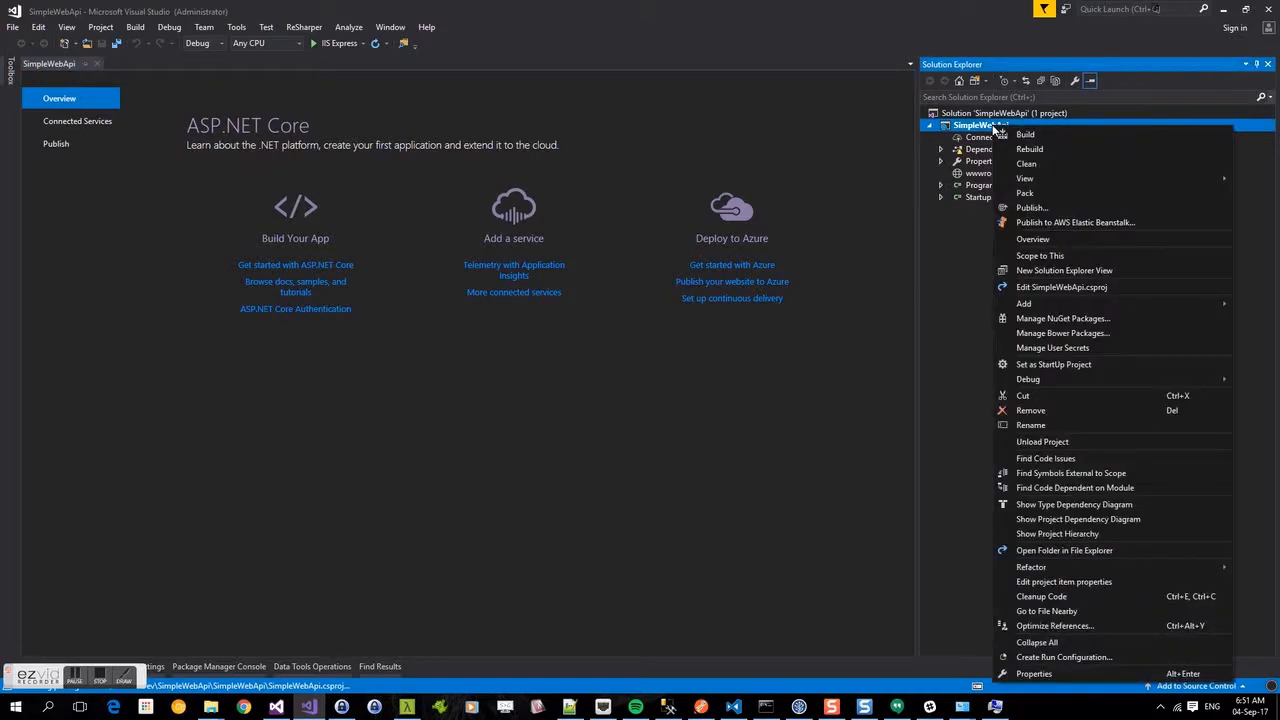
{"action": "mouse_move", "coordinate": [1024, 303]}
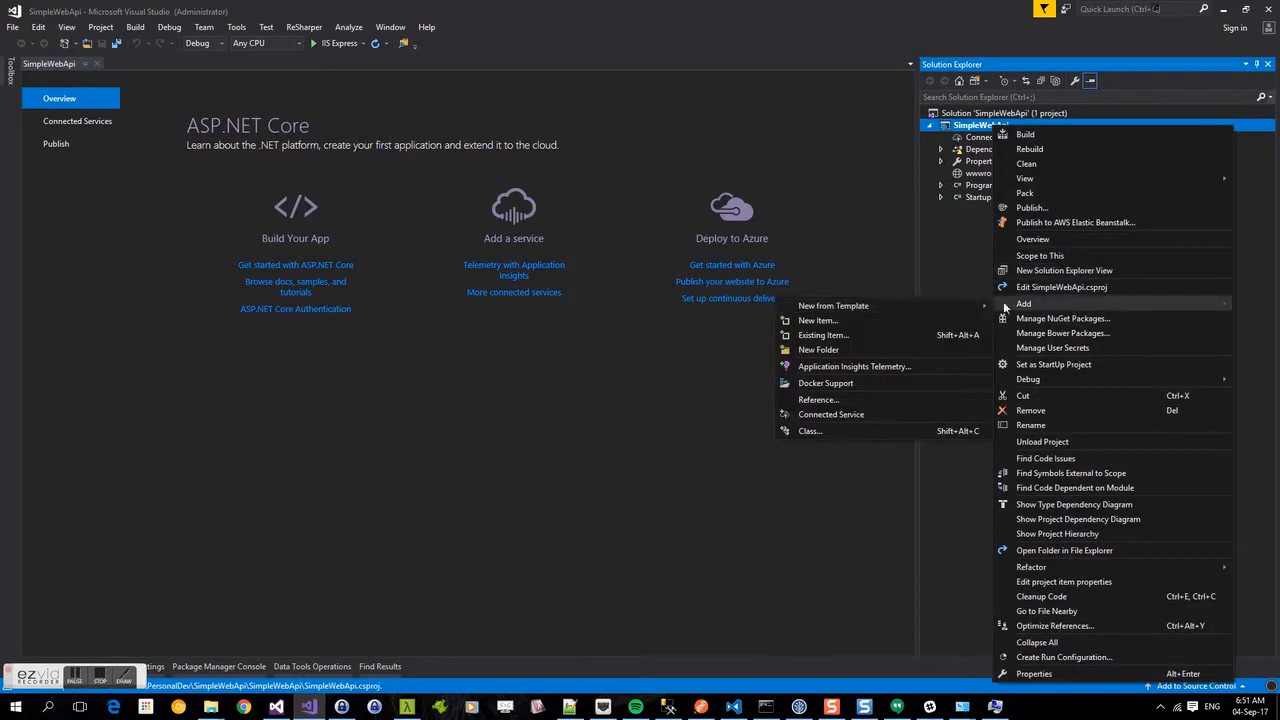
{"action": "left_click", "coordinate": [888, 352]}
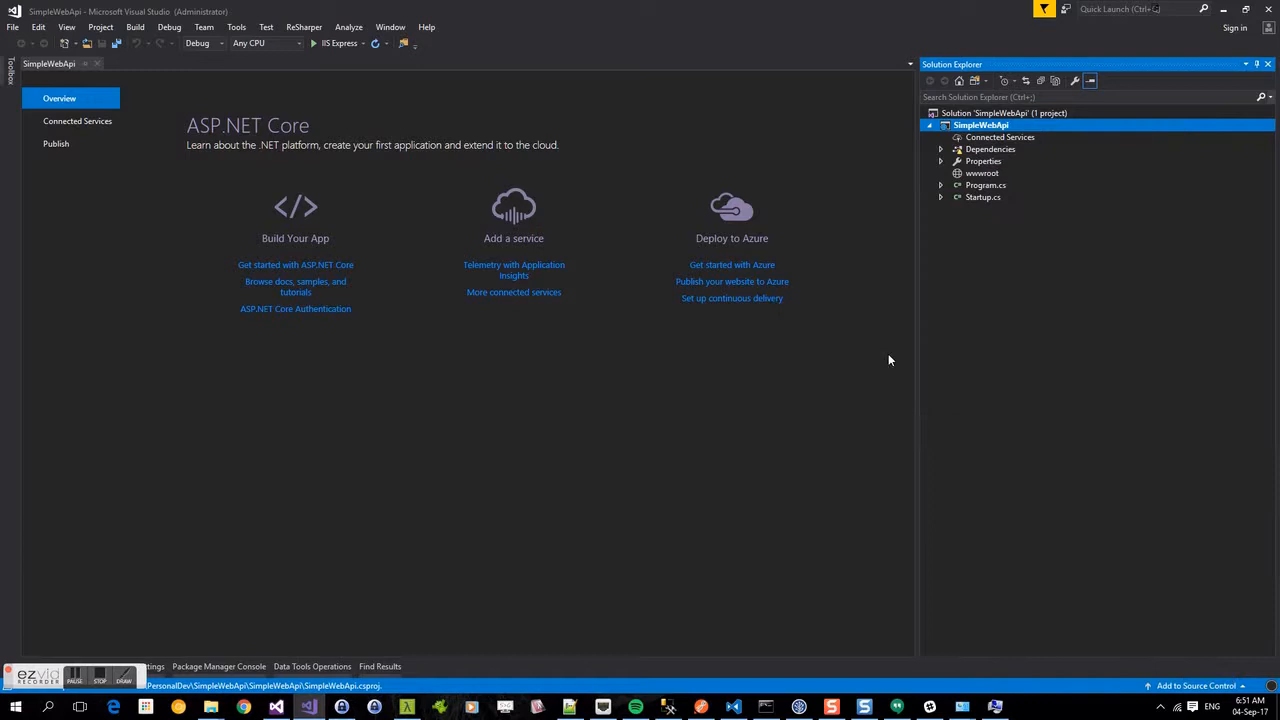
{"action": "type", "text": "Cont"}
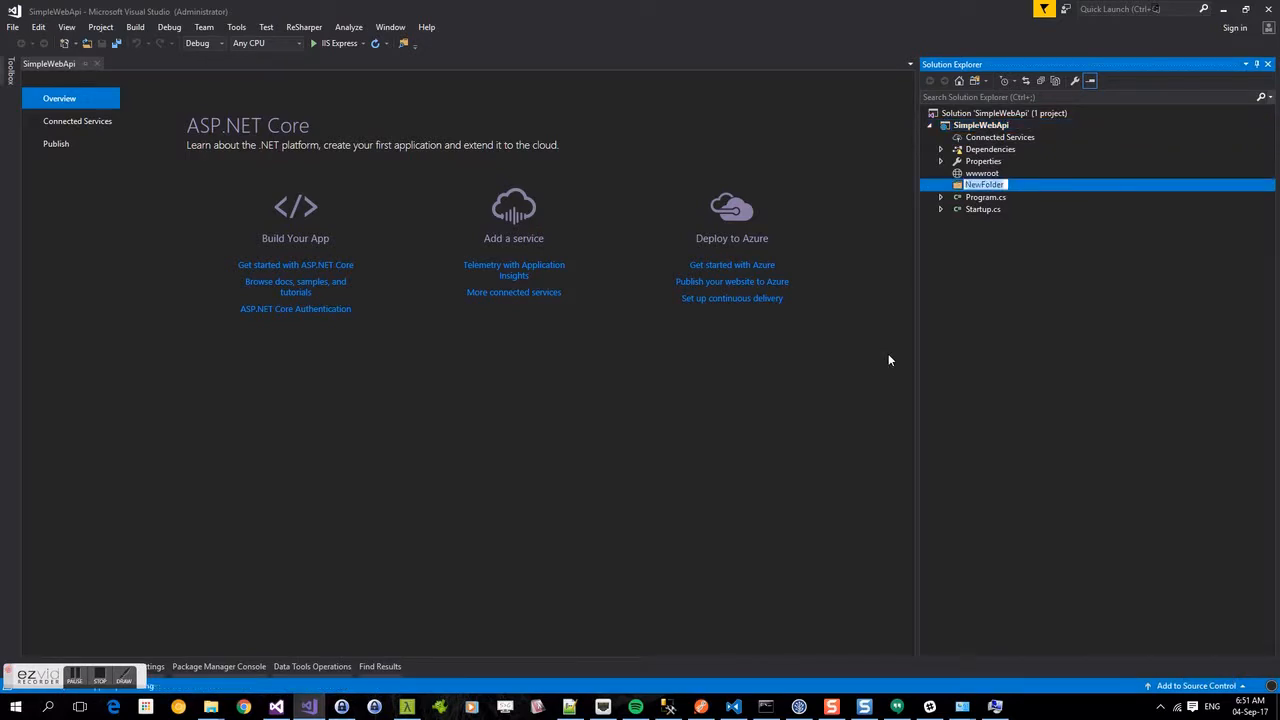
{"action": "type", "text": "rollers"}
{"action": "key", "text": "Return"}
Start and abandon adding a new item to the Controllers folder.
{"action": "right_click", "coordinate": [980, 186]}
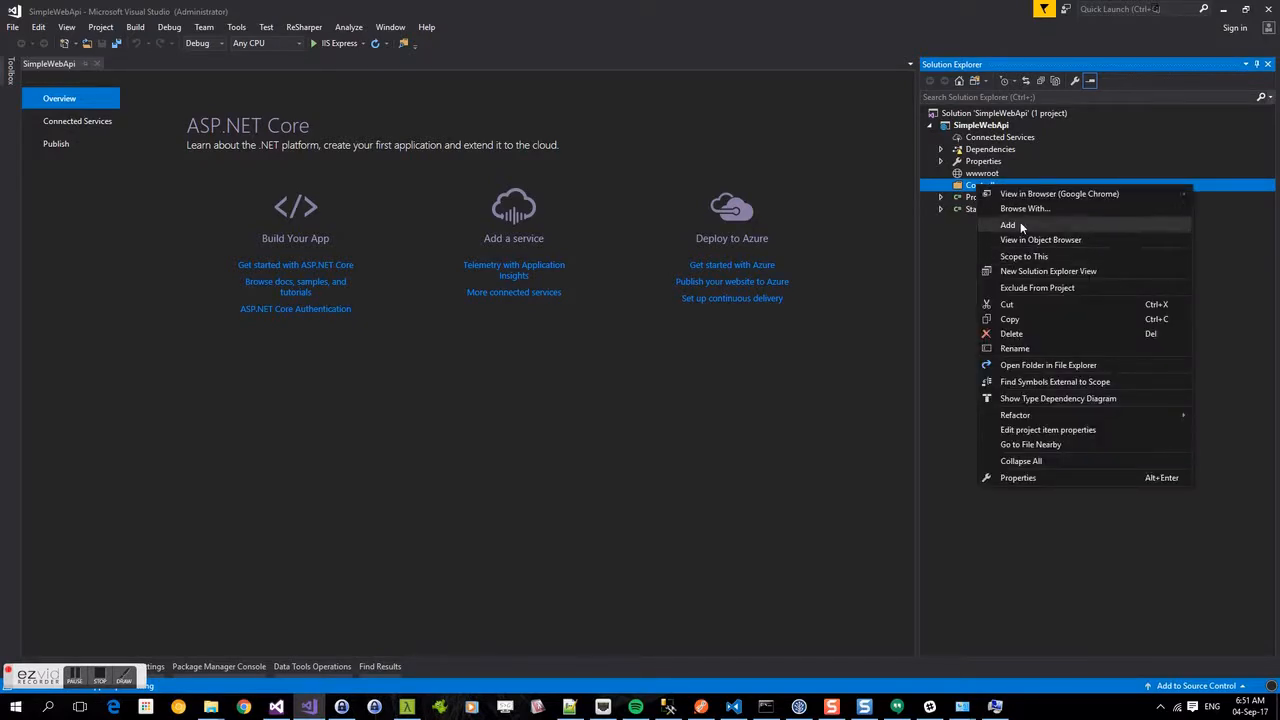
{"action": "mouse_move", "coordinate": [1060, 225]}
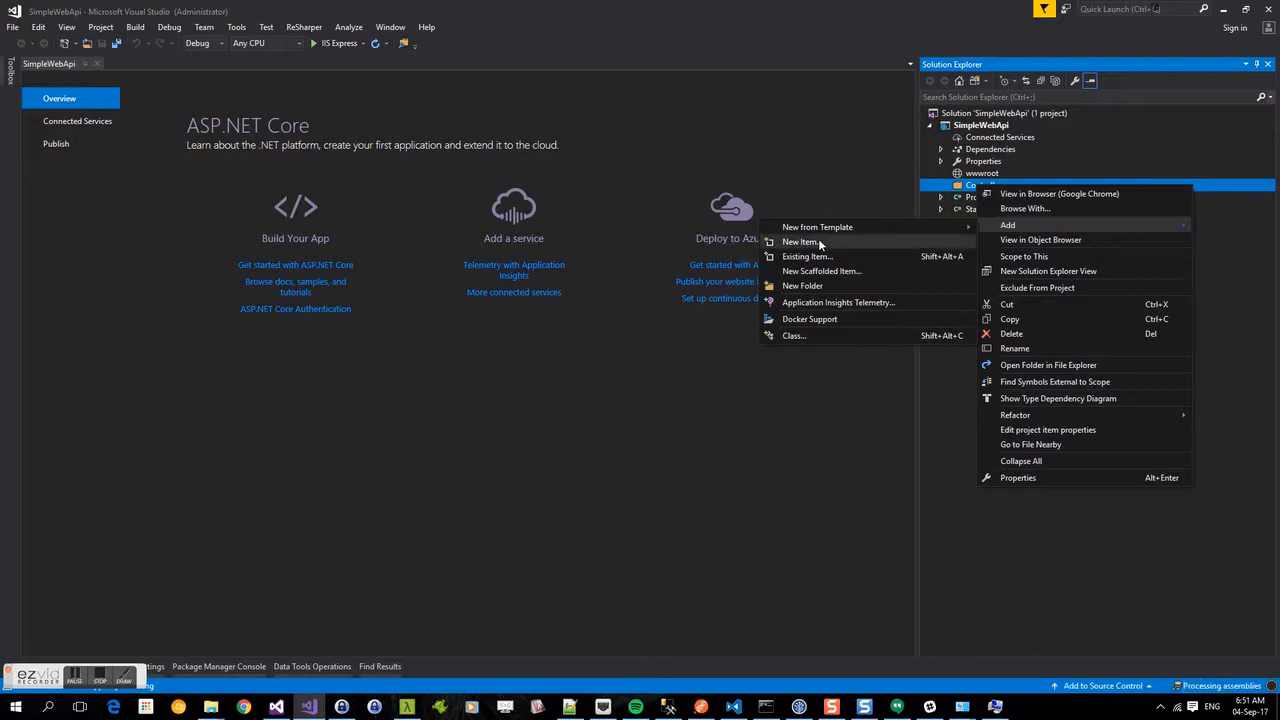
{"action": "left_click", "coordinate": [818, 241]}
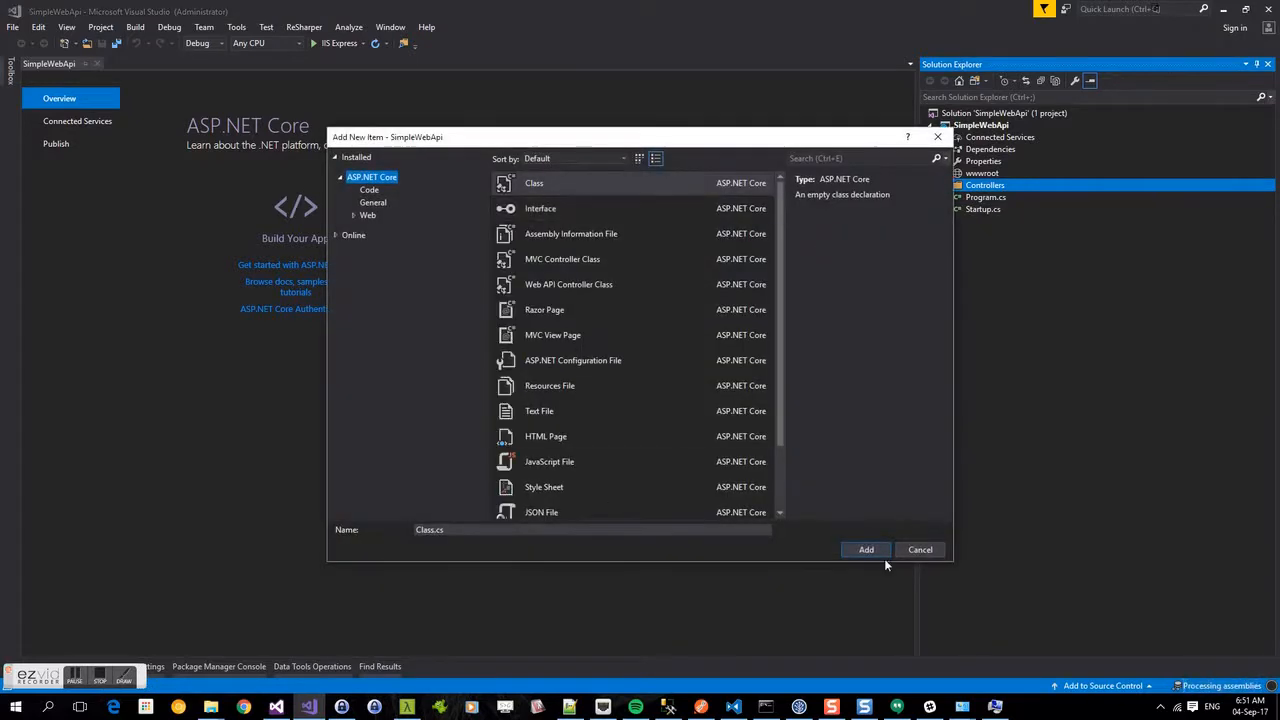
{"action": "left_click", "coordinate": [920, 549]}
Add a controller with Minimal Dependencies scaffolding to the Controllers folder.
{"action": "right_click", "coordinate": [1016, 186]}
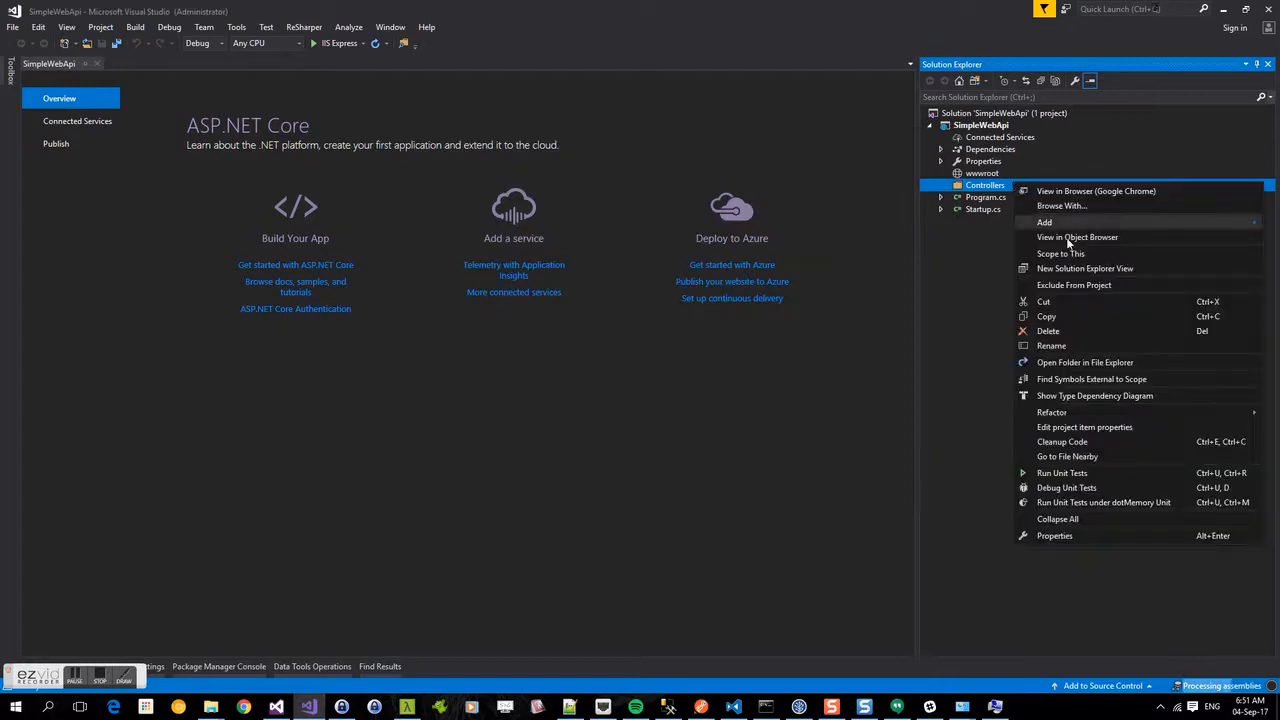
{"action": "mouse_move", "coordinate": [1044, 222]}
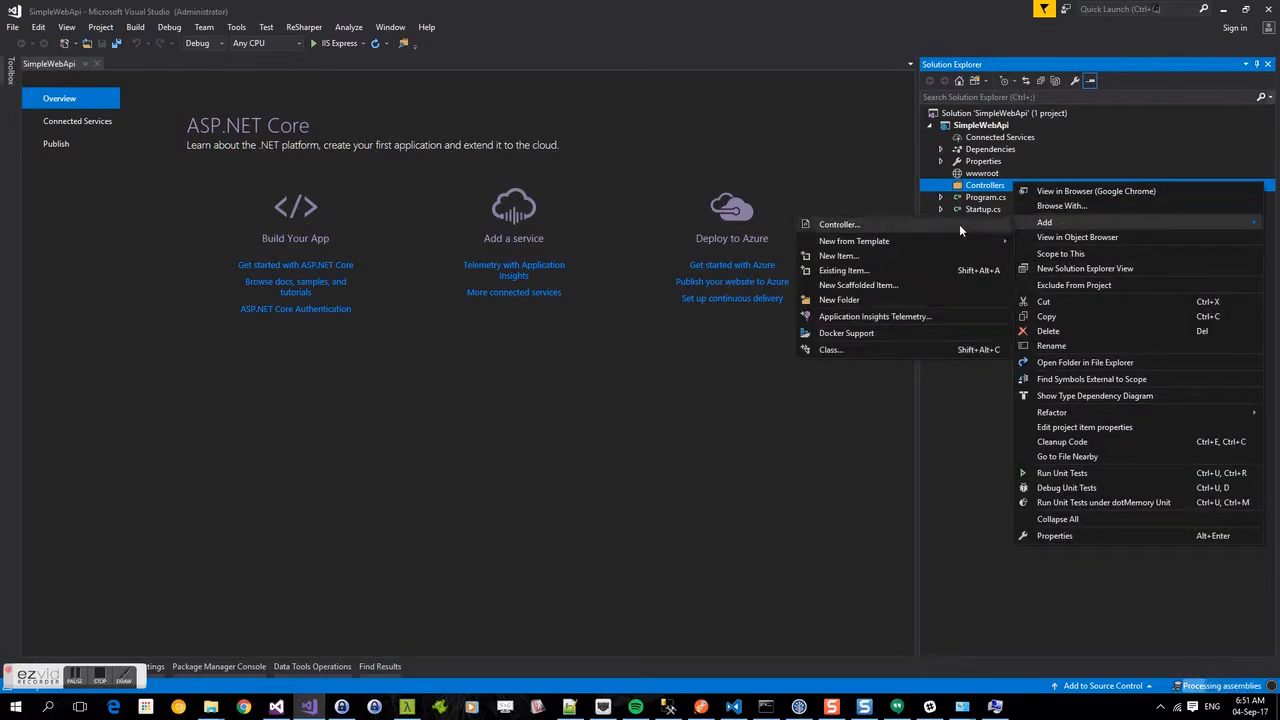
{"action": "left_click", "coordinate": [958, 223]}
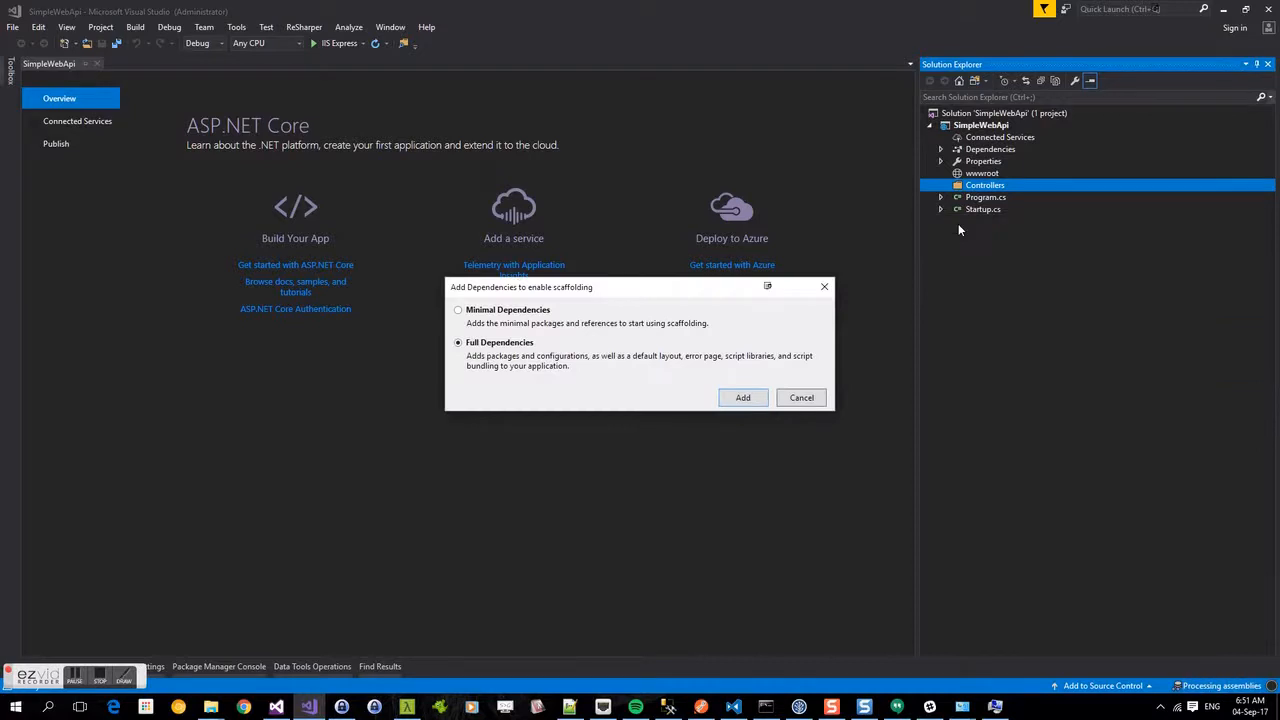
{"action": "left_click", "coordinate": [508, 310]}
{"action": "left_click", "coordinate": [743, 397]}
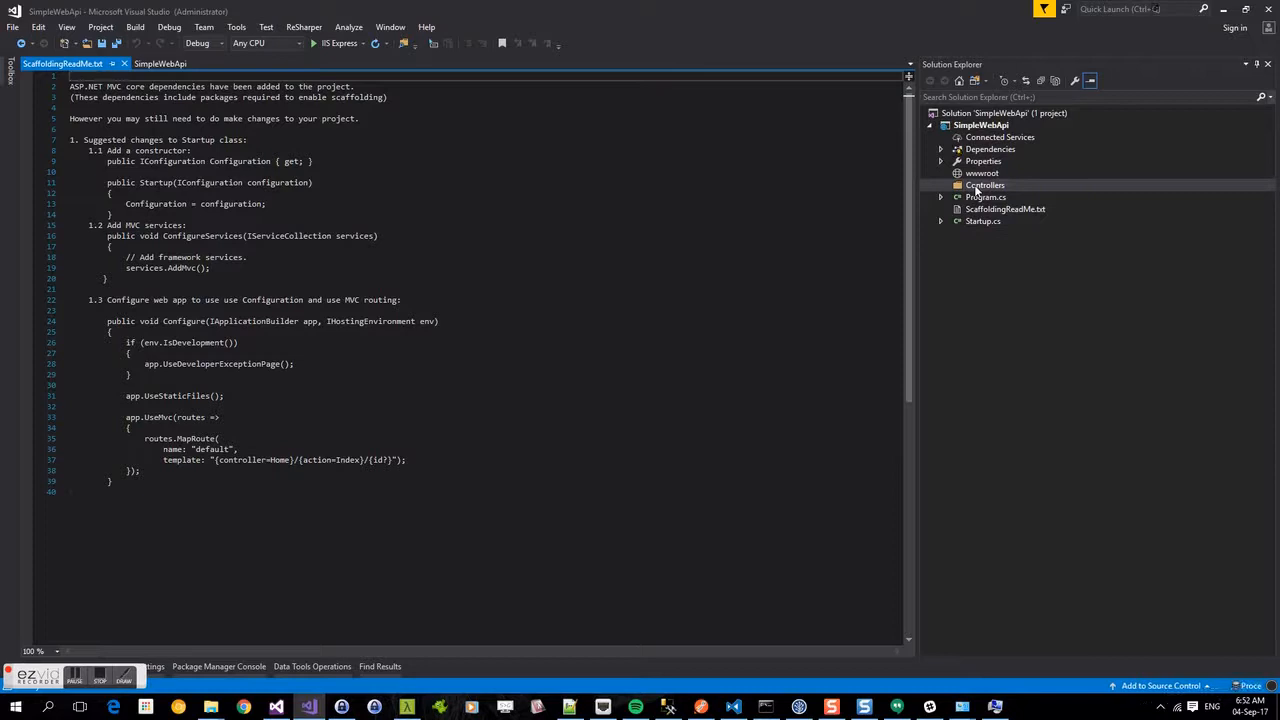
Scaffold an empty API controller named PingController in Controllers.
{"action": "right_click", "coordinate": [977, 188]}
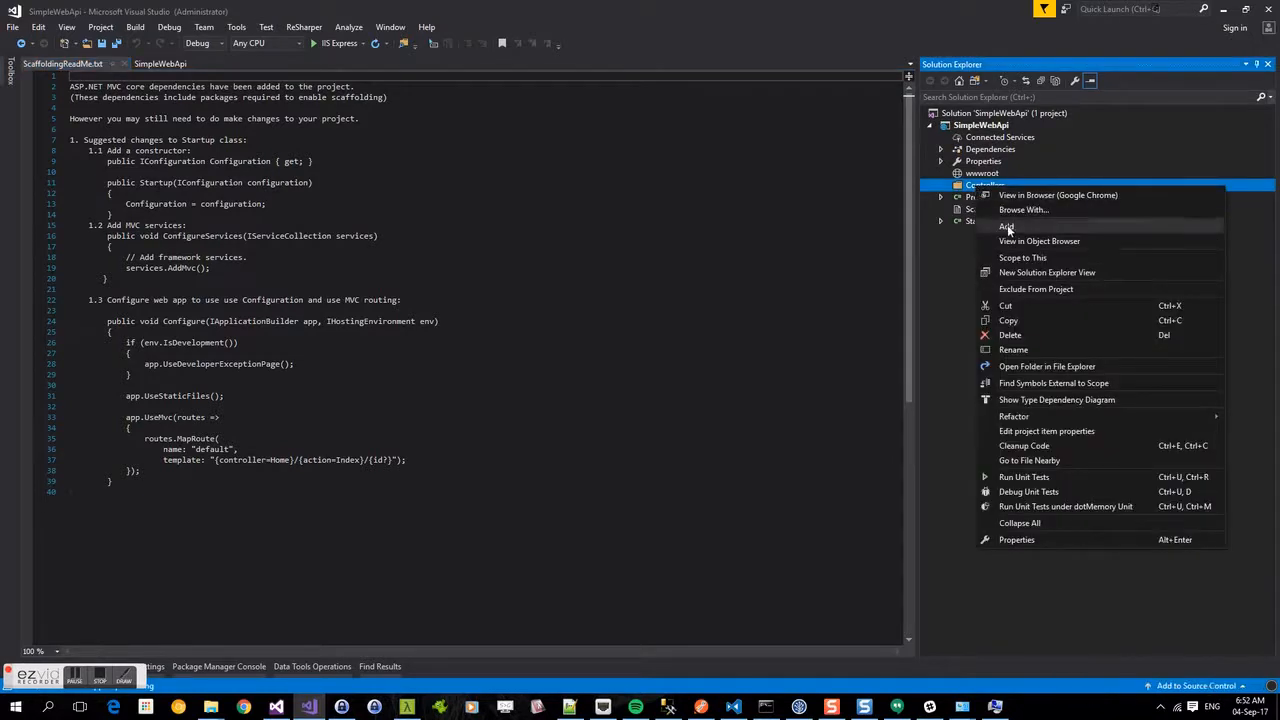
{"action": "mouse_move", "coordinate": [1006, 226]}
{"action": "left_click", "coordinate": [921, 232]}
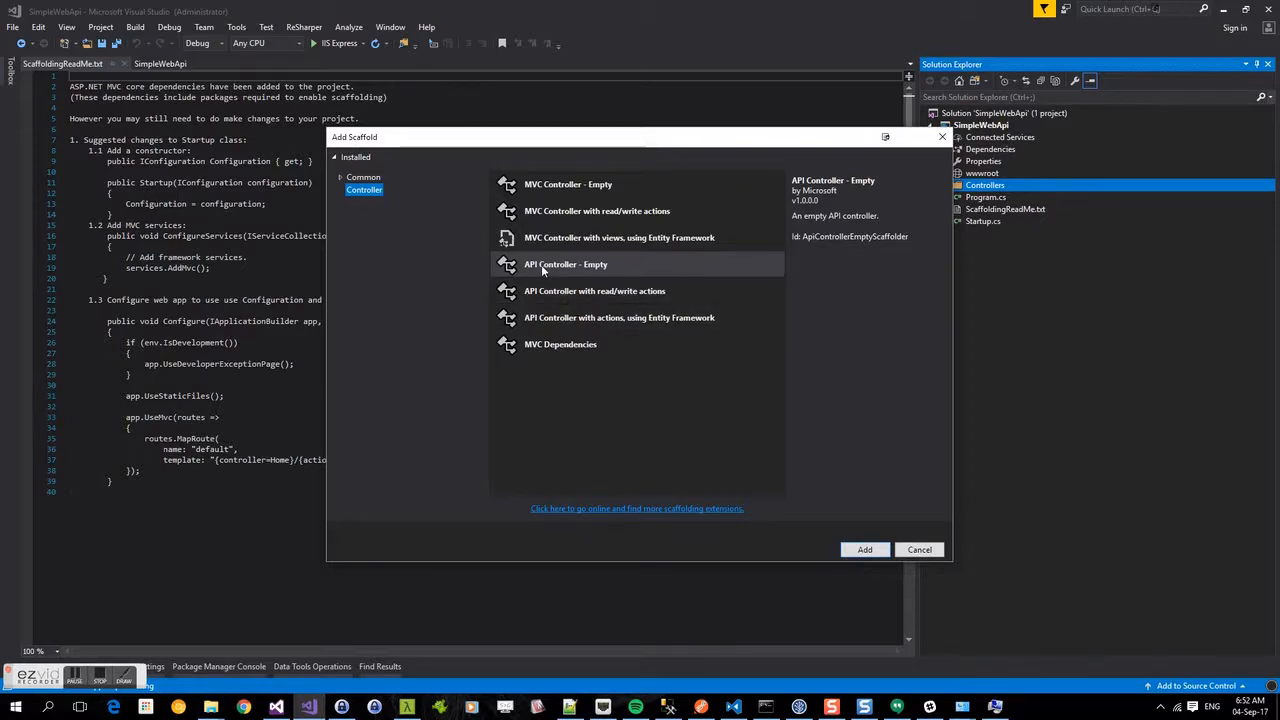
{"action": "left_click", "coordinate": [865, 549]}
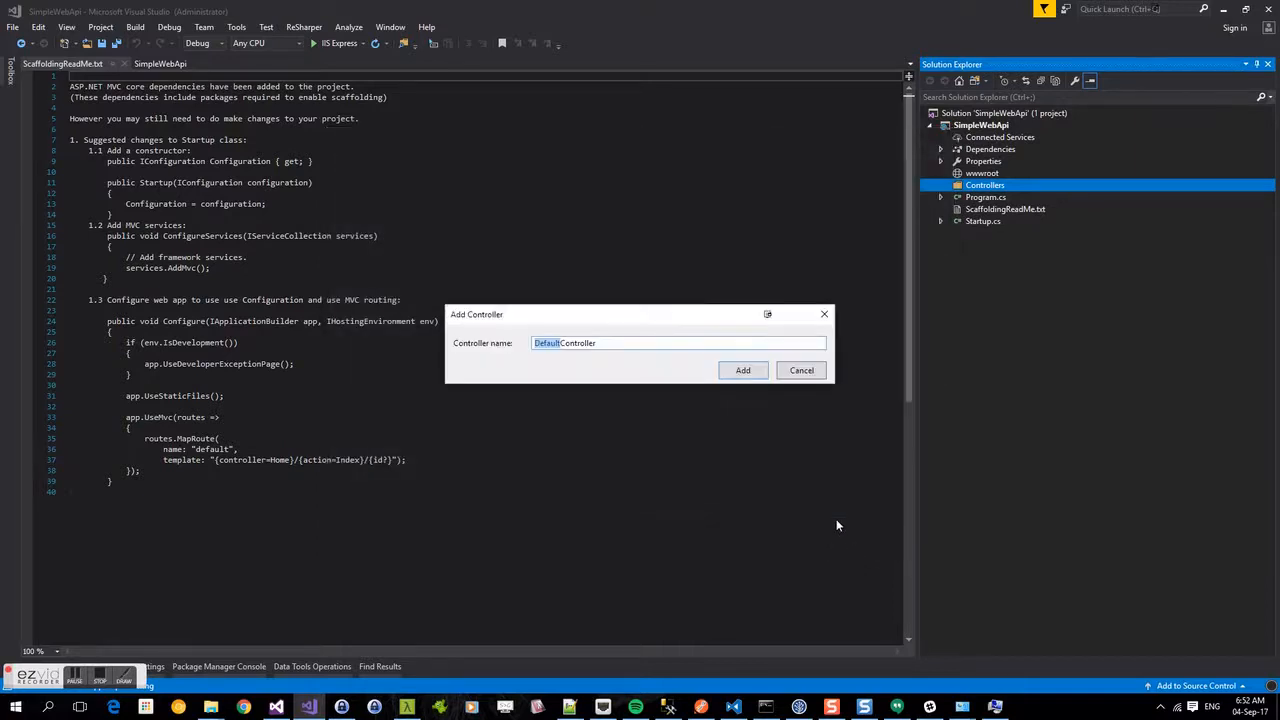
{"action": "type", "text": "Values"}
{"action": "key", "text": "Return"}
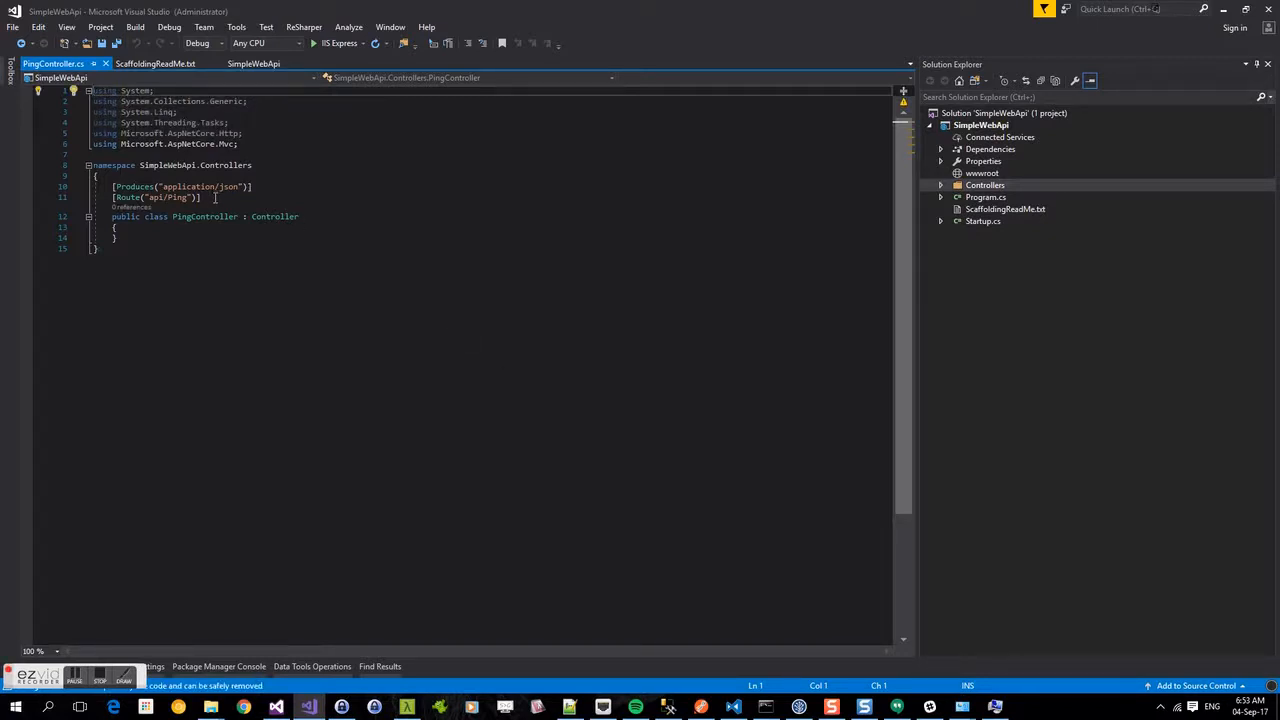
Remove the Produces/Route attributes and write a Ping() action returning Ok("pong").
{"action": "left_click_drag", "start_coordinate": [215, 197], "coordinate": [95, 176]}
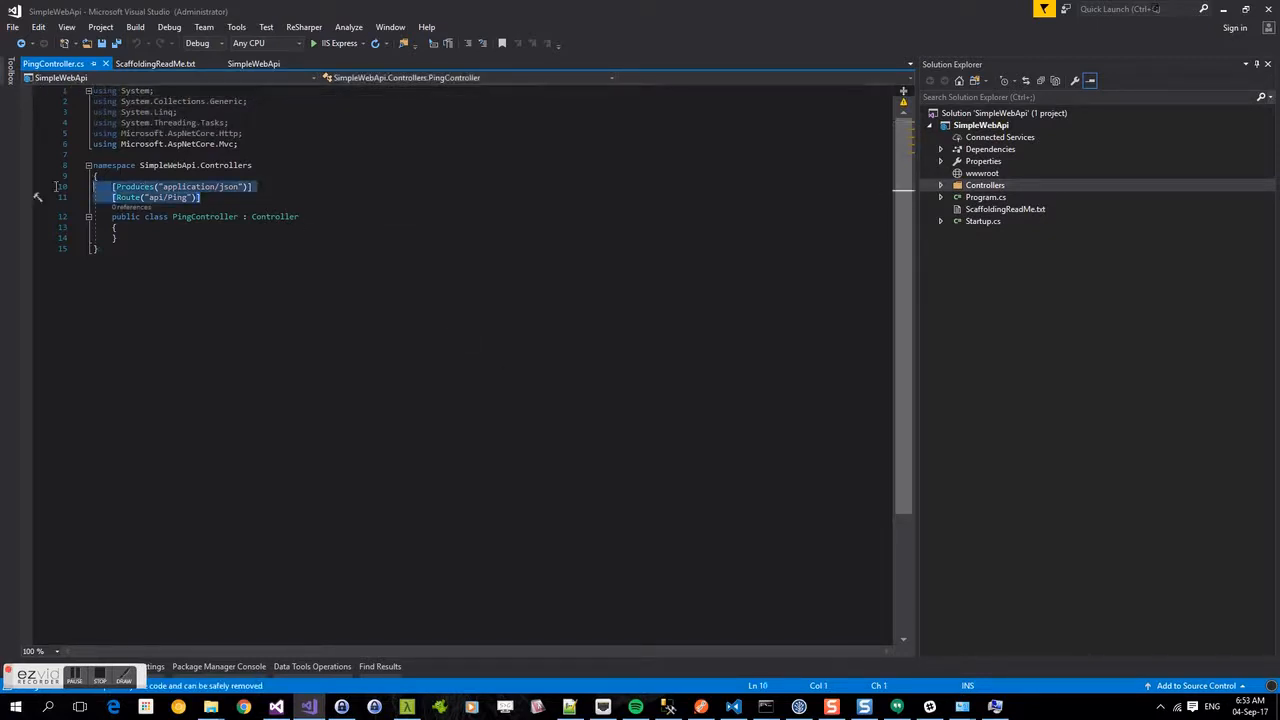
{"action": "key", "text": "Delete"}
{"action": "left_click", "coordinate": [222, 207]}
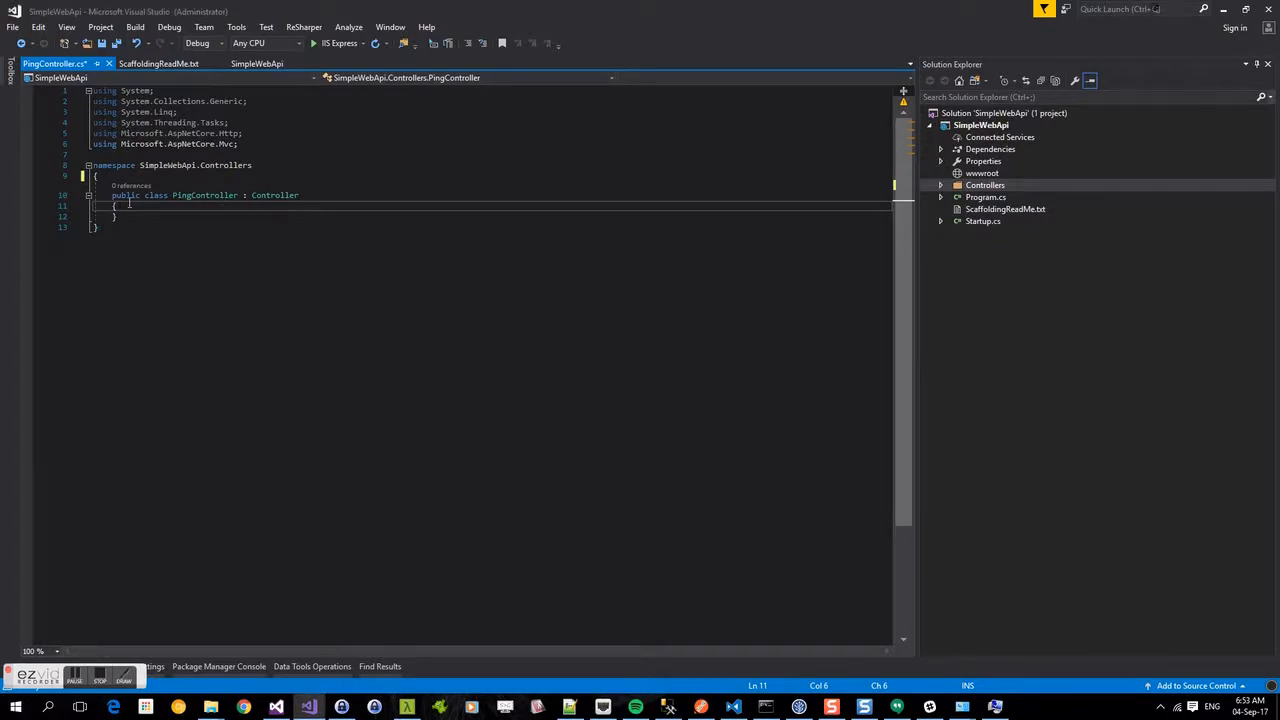
{"action": "key", "text": "Return"}
{"action": "type", "text": "public "}
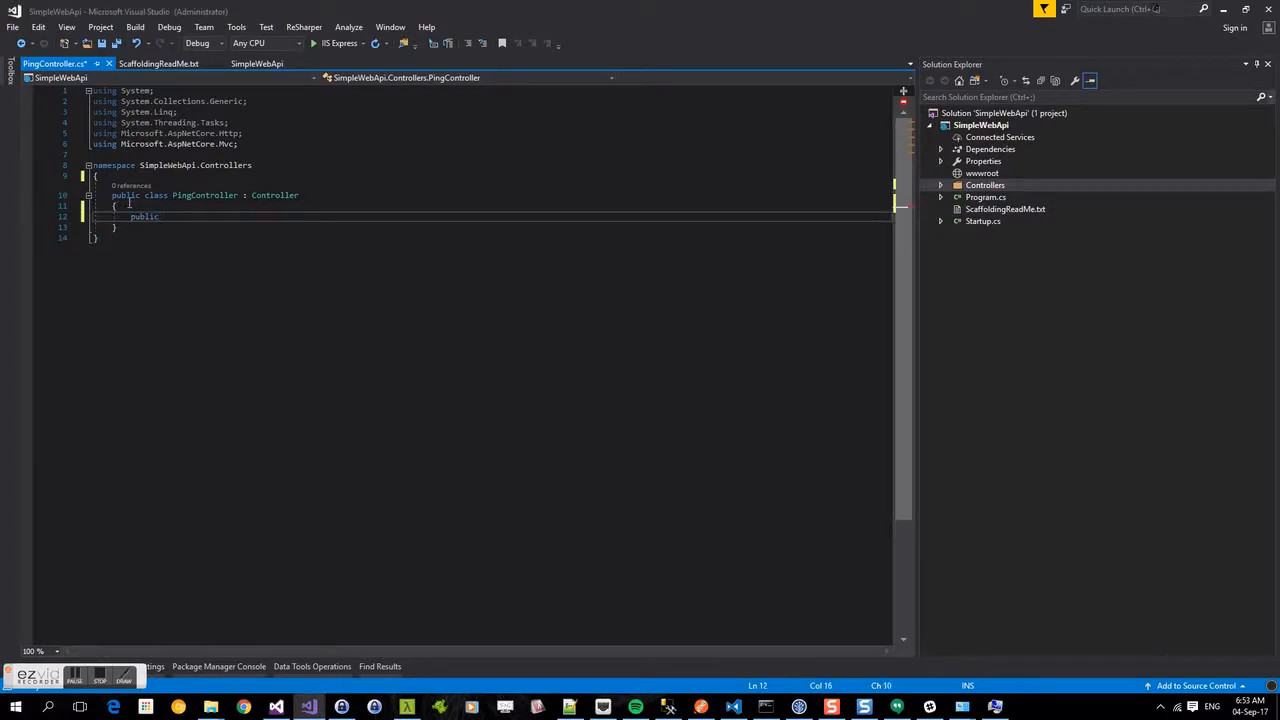
{"action": "type", "text": "IA"}
{"action": "key", "text": "Tab"}
{"action": "type", "text": "Ping"}
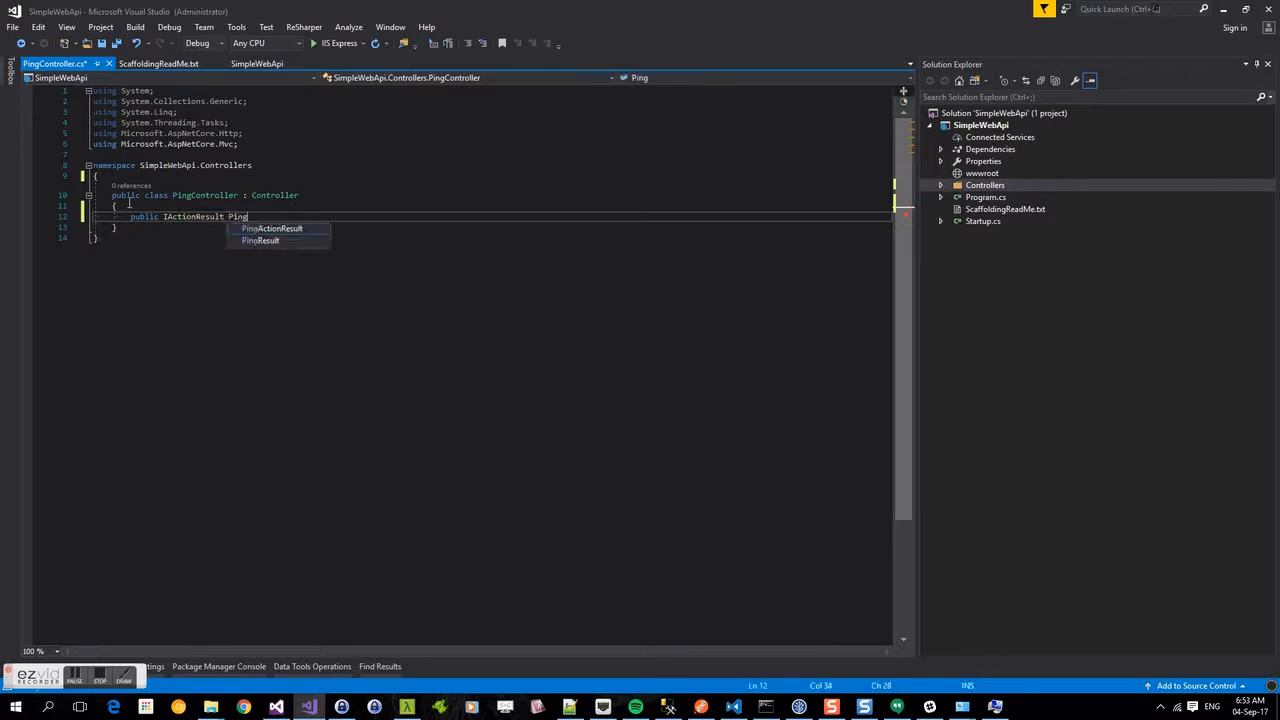
{"action": "type", "text": "(0"}
{"action": "key", "text": "BackSpace"}
{"action": "key", "text": "Return"}
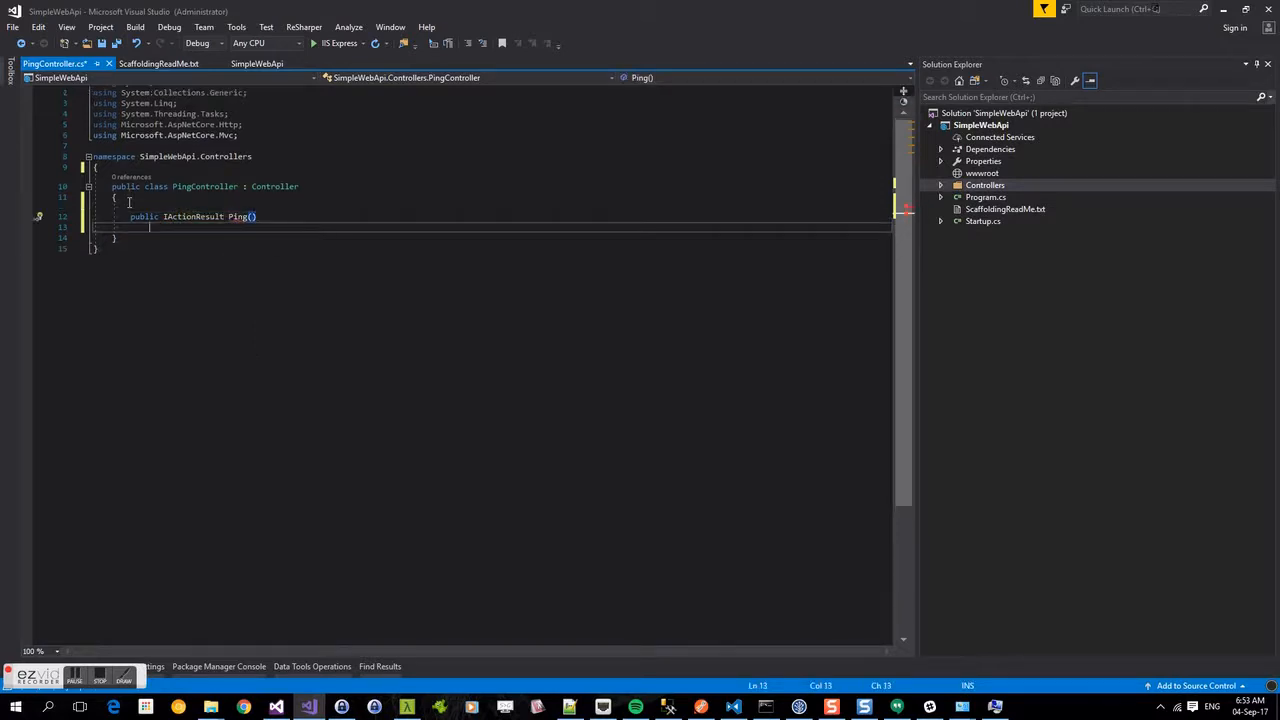
{"action": "key", "text": "BackSpace"}
{"action": "type", "text": "{"}
{"action": "key", "text": "Return"}
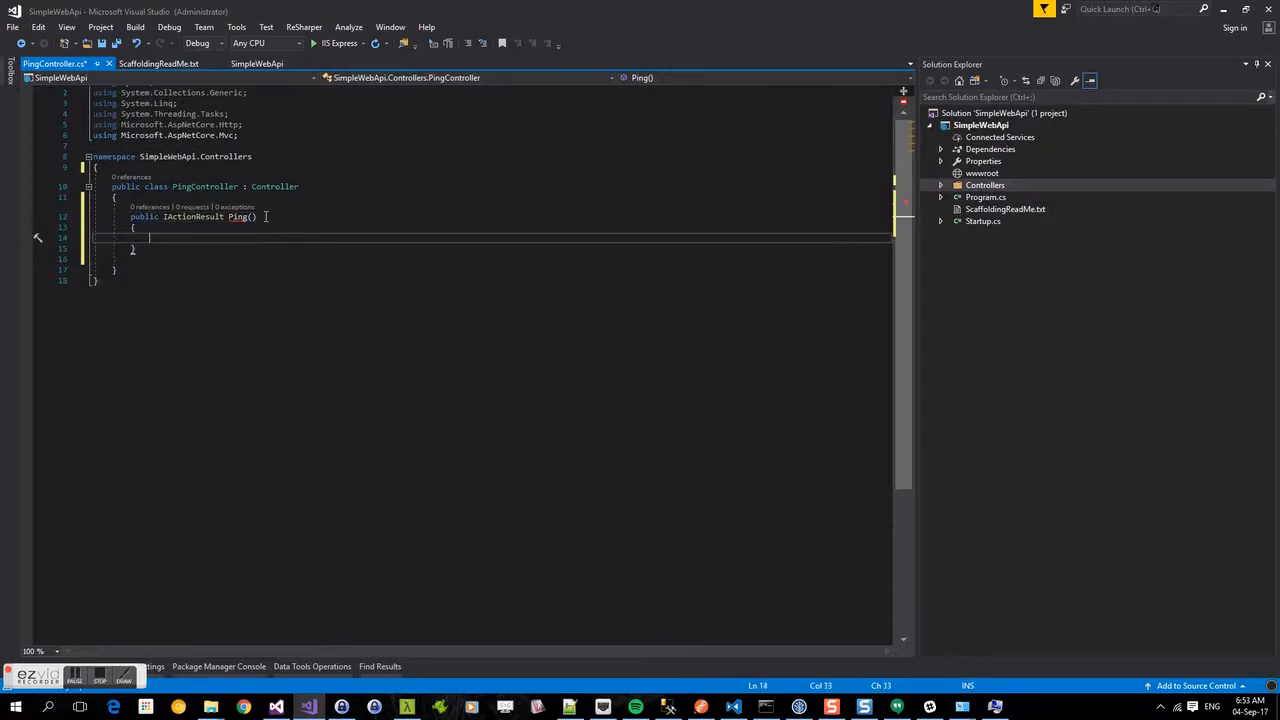
{"action": "type", "text": "retu"}
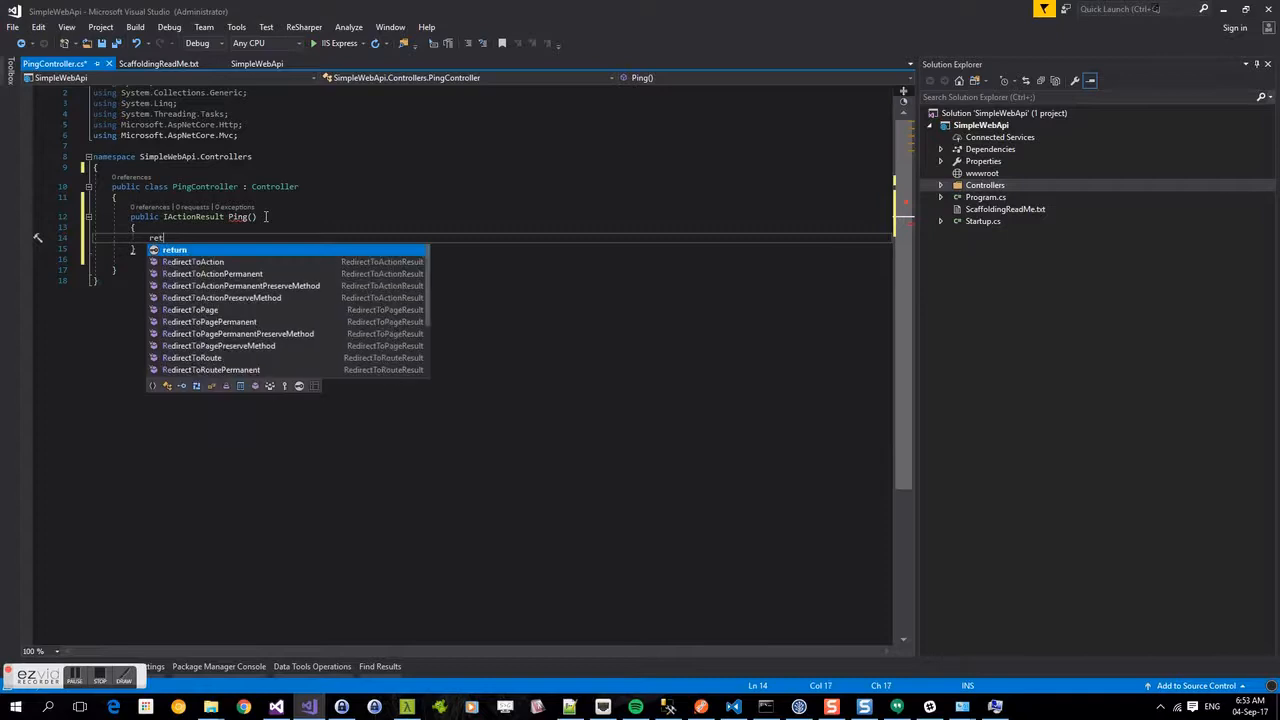
{"action": "type", "text": "rn "}
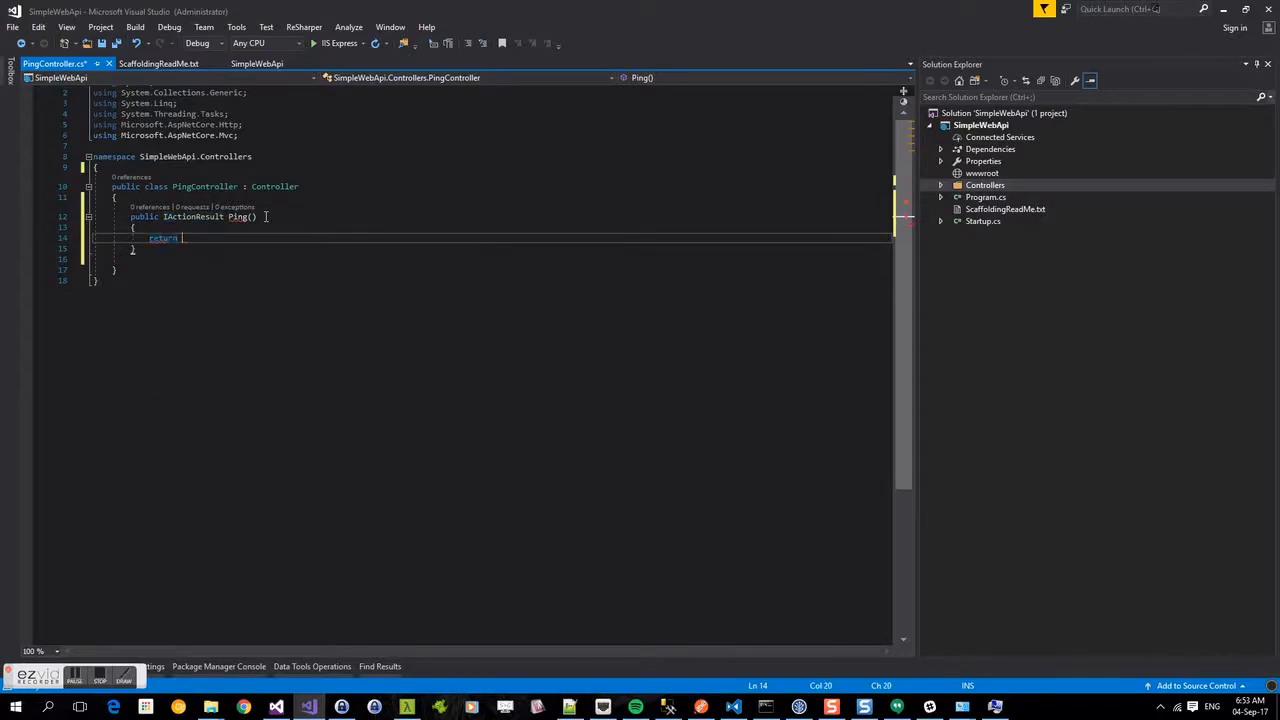
{"action": "type", "text": "Ok"}
{"action": "type", "text": "(\""}
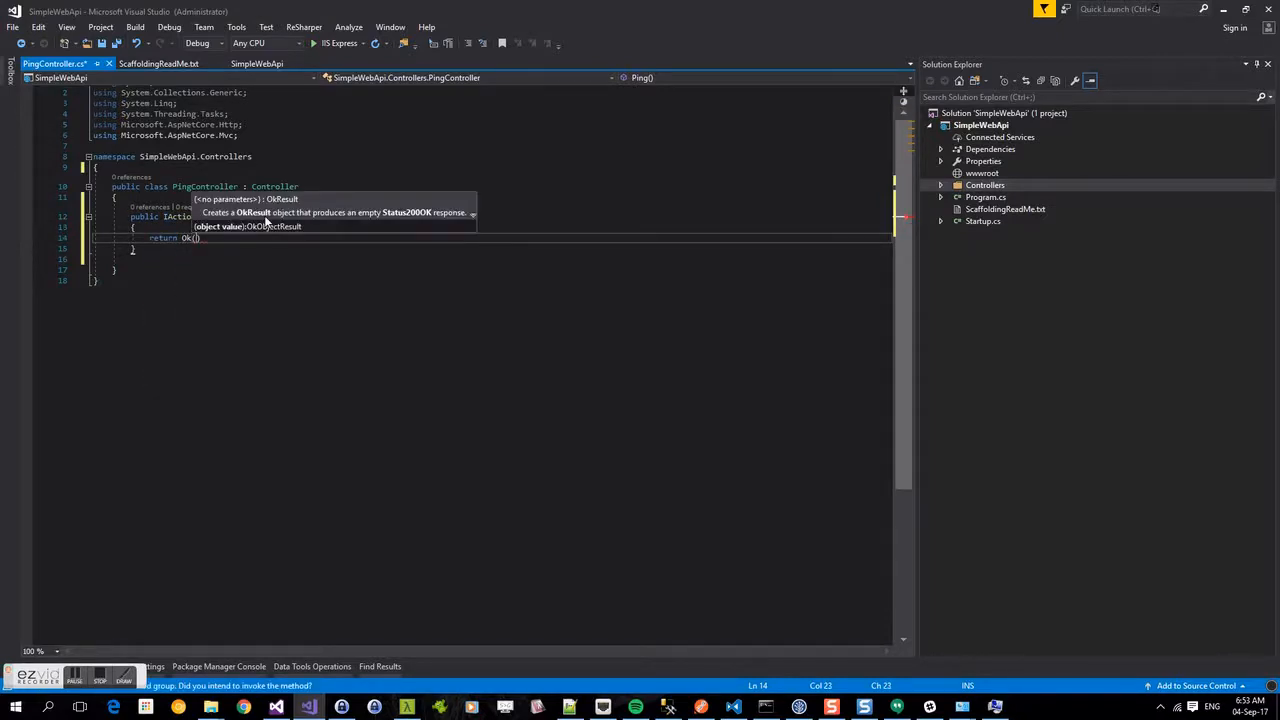
{"action": "type", "text": "pon"}
{"action": "type", "text": "g\")"}
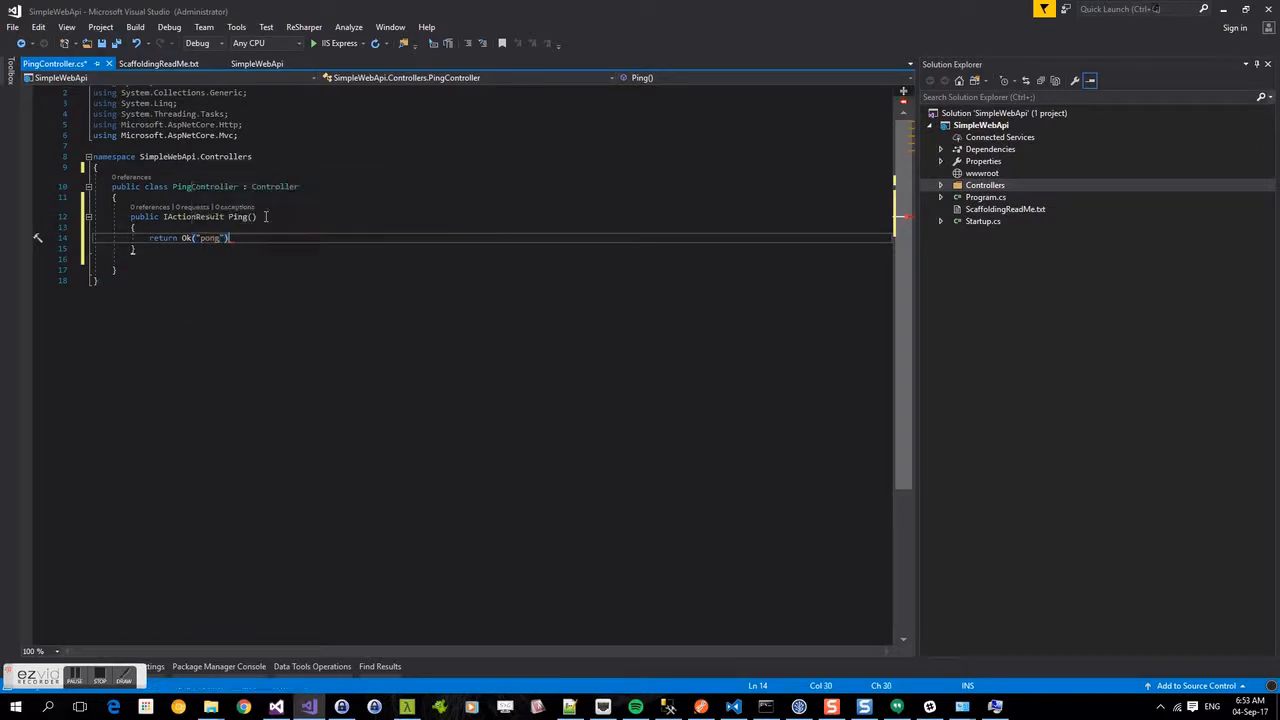
{"action": "type", "text": ";"}
Add [HttpGet] and [Route("ping")] above Ping() and save PingController.
{"action": "left_click", "coordinate": [184, 196]}
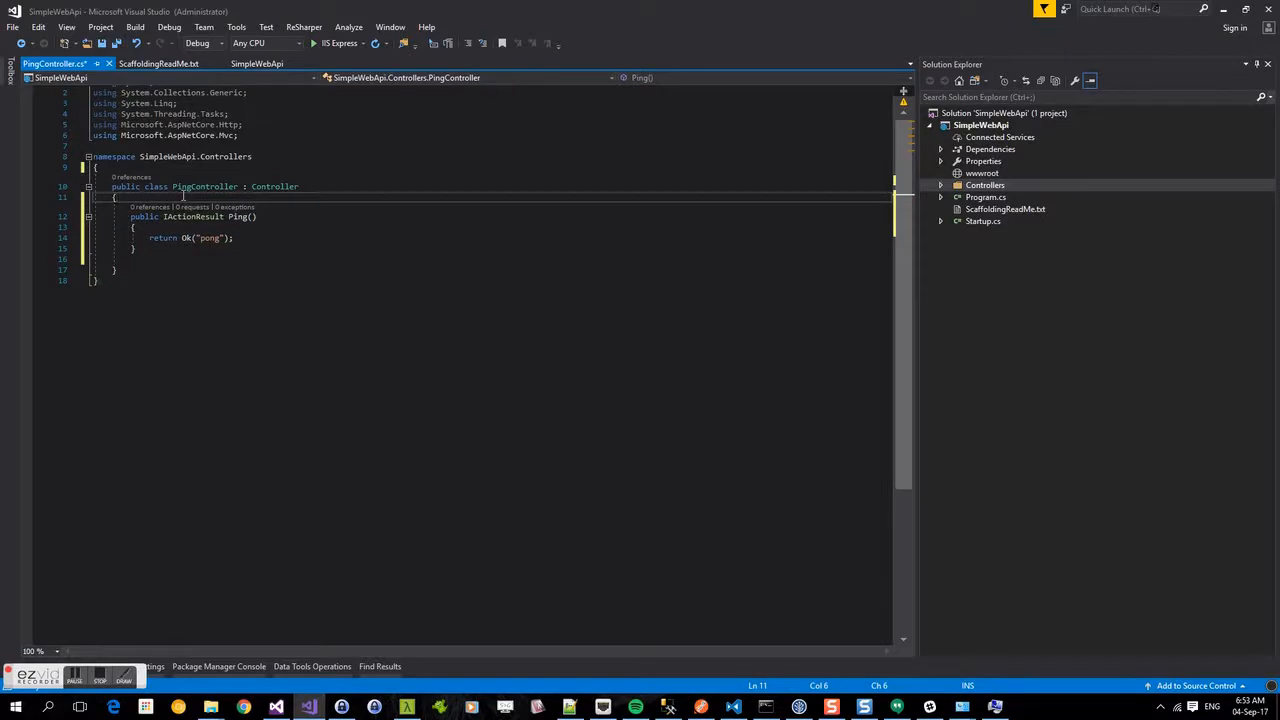
{"action": "key", "text": "Return"}
{"action": "type", "text": "["}
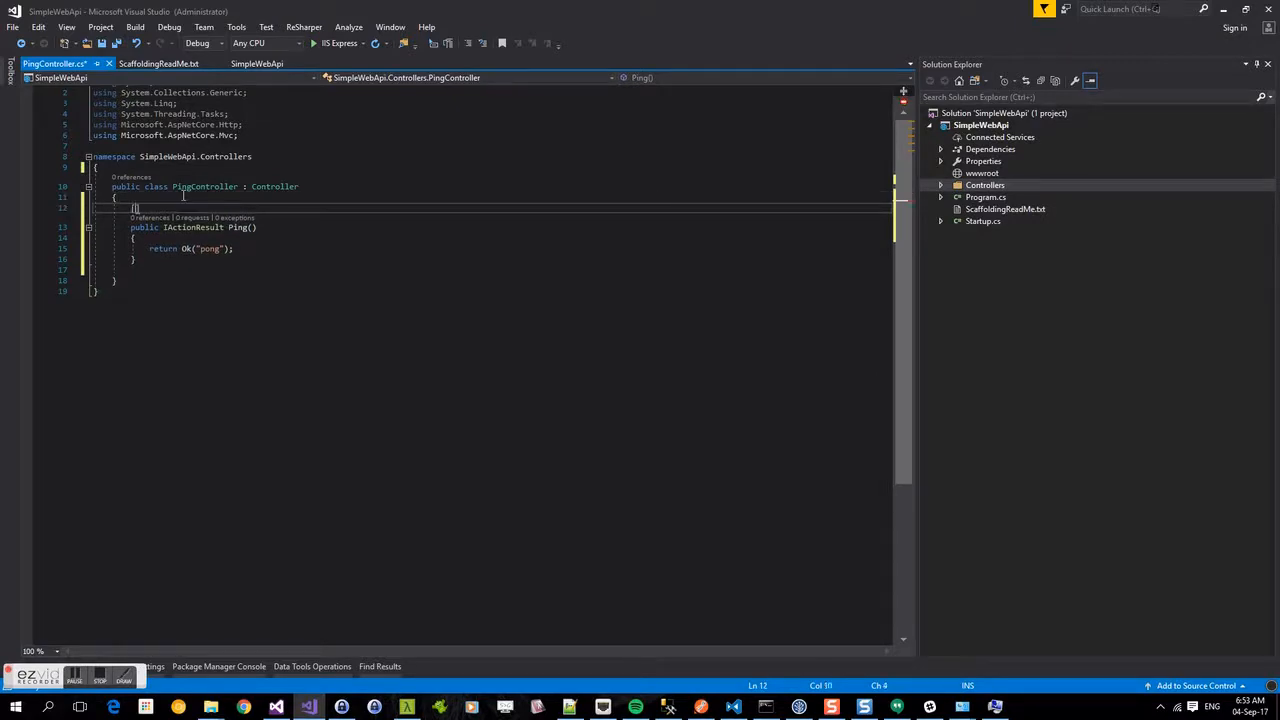
{"action": "type", "text": "[HttpGet]"}
{"action": "key", "text": "Return"}
{"action": "type", "text": "["}
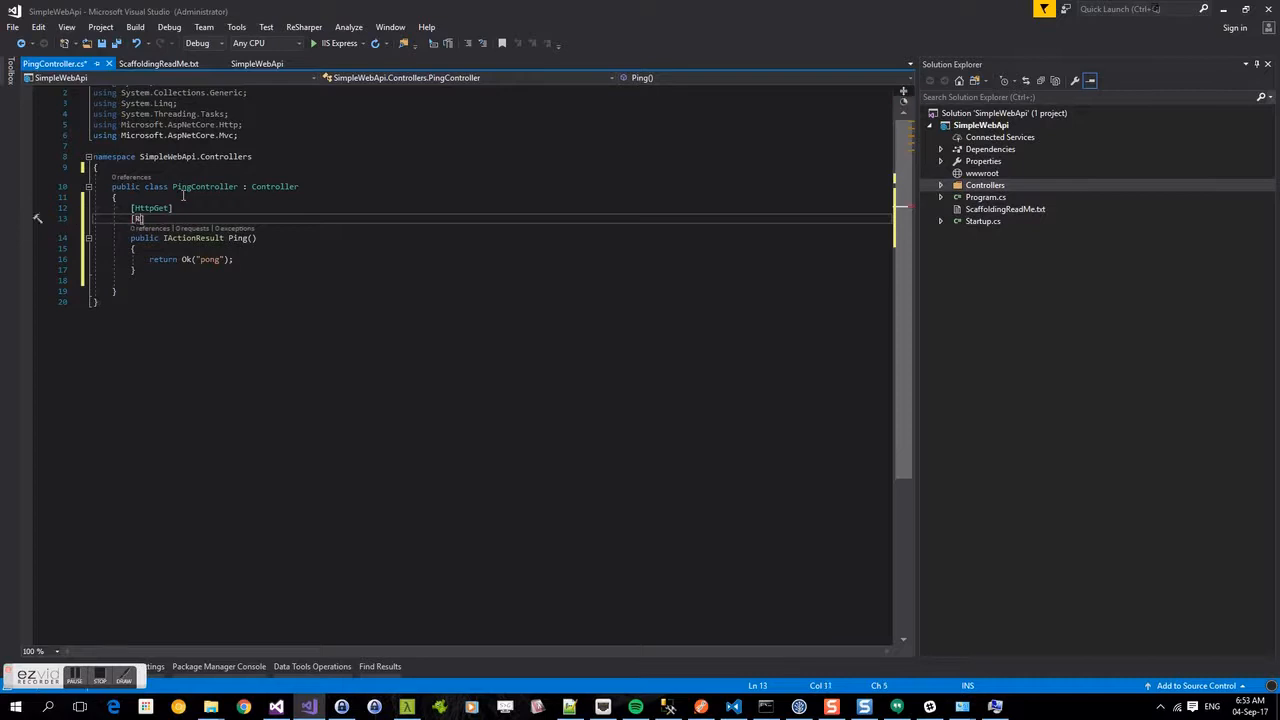
{"action": "type", "text": "Route("}
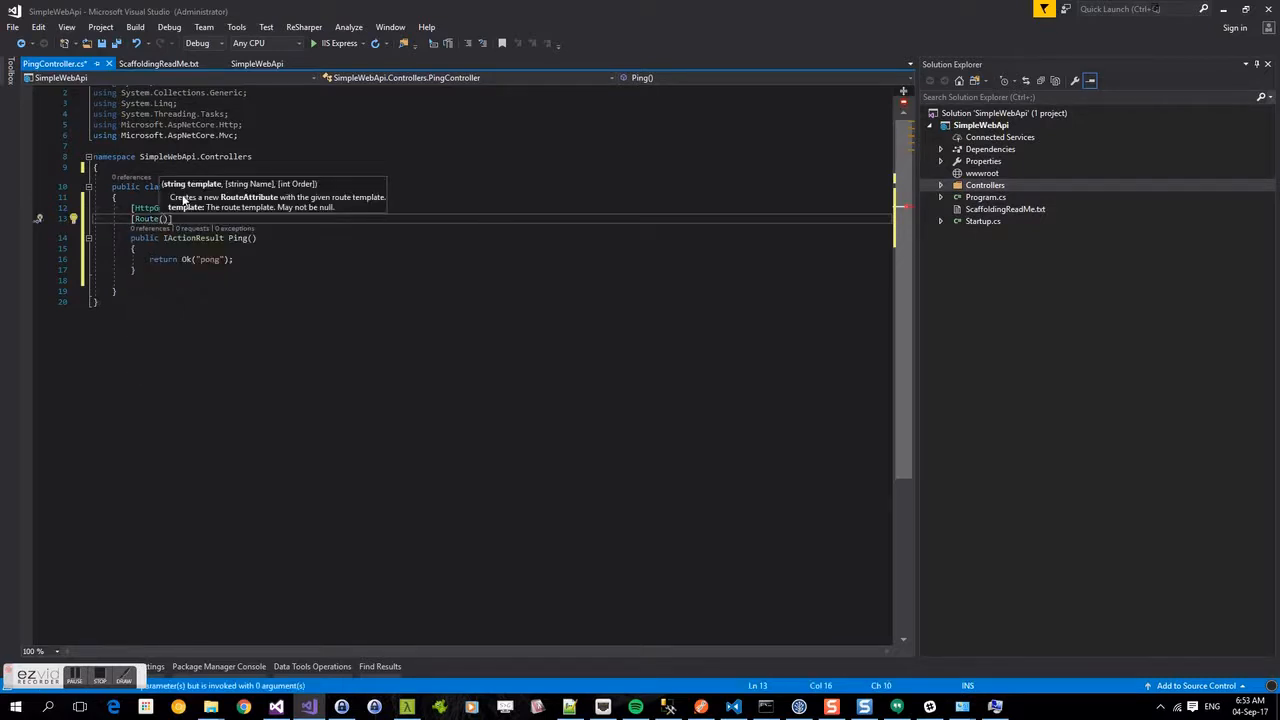
{"action": "type", "text": "\"ping"}
{"action": "key", "text": "Escape"}
{"action": "key", "text": "ctrl+s"}
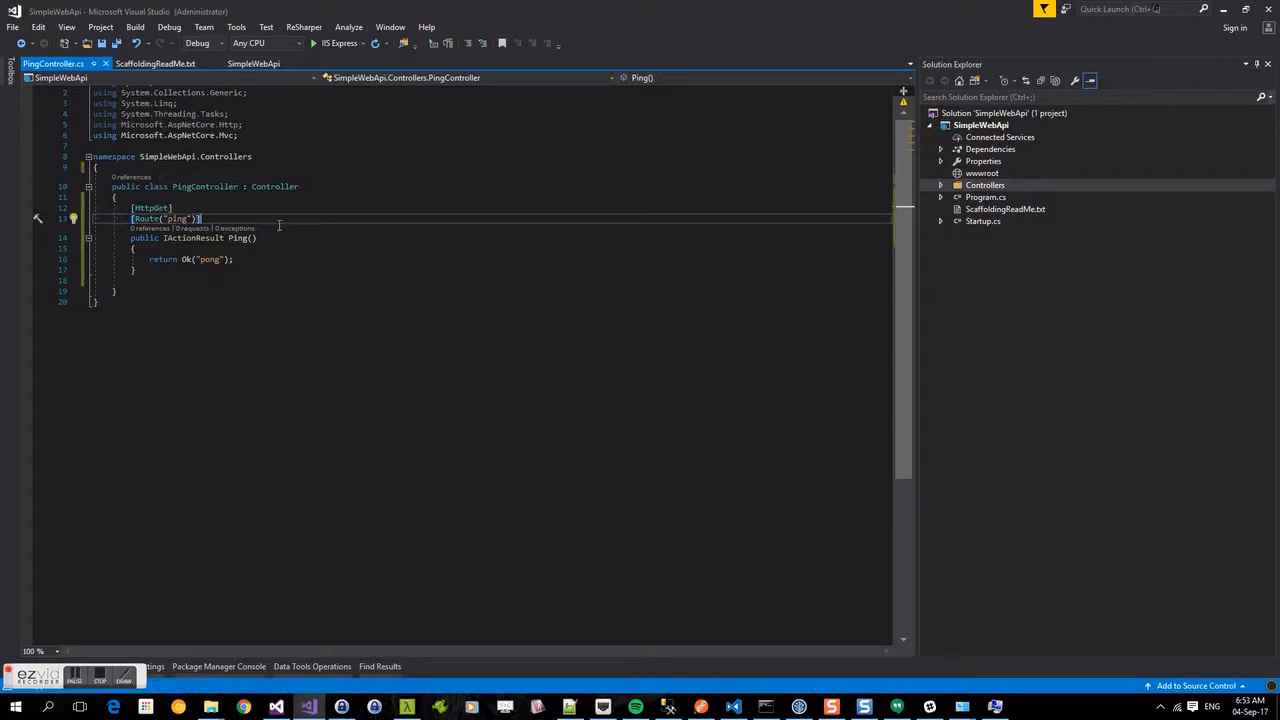
Delete the app.Run "Hello World!" block from Configure in Startup.cs.
{"action": "double_click", "coordinate": [1007, 221]}
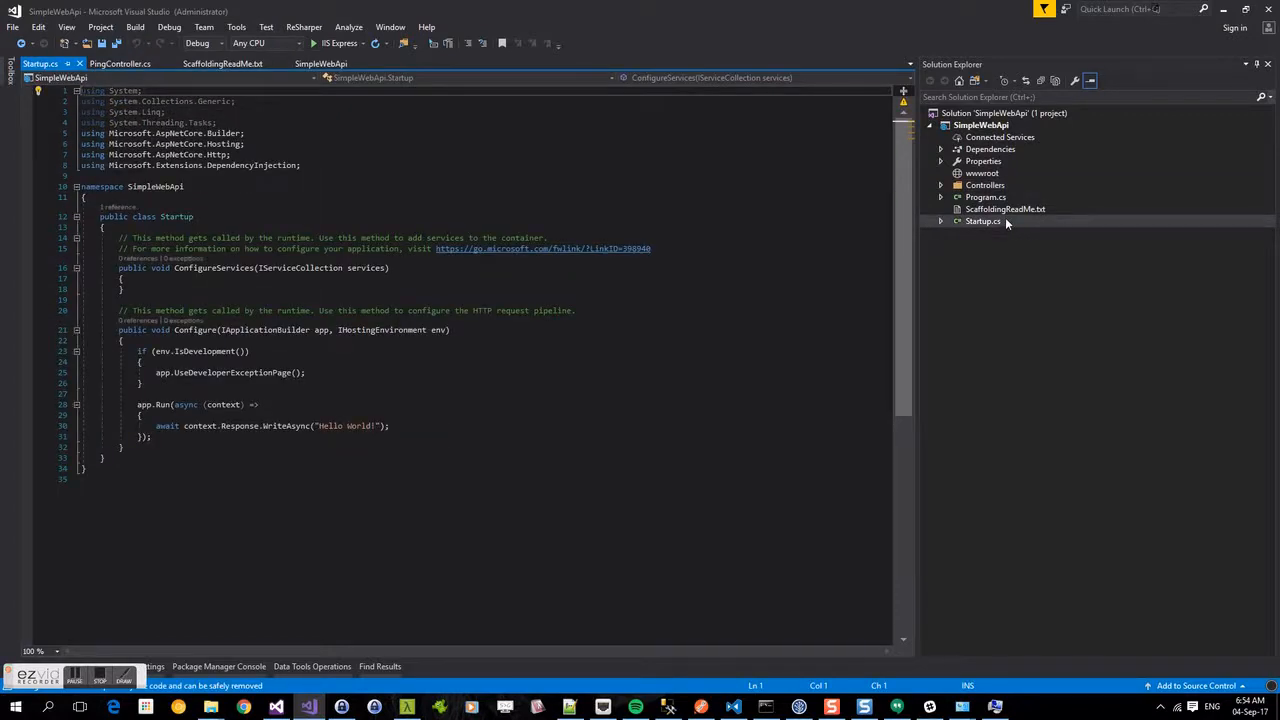
{"action": "left_click", "coordinate": [342, 375]}
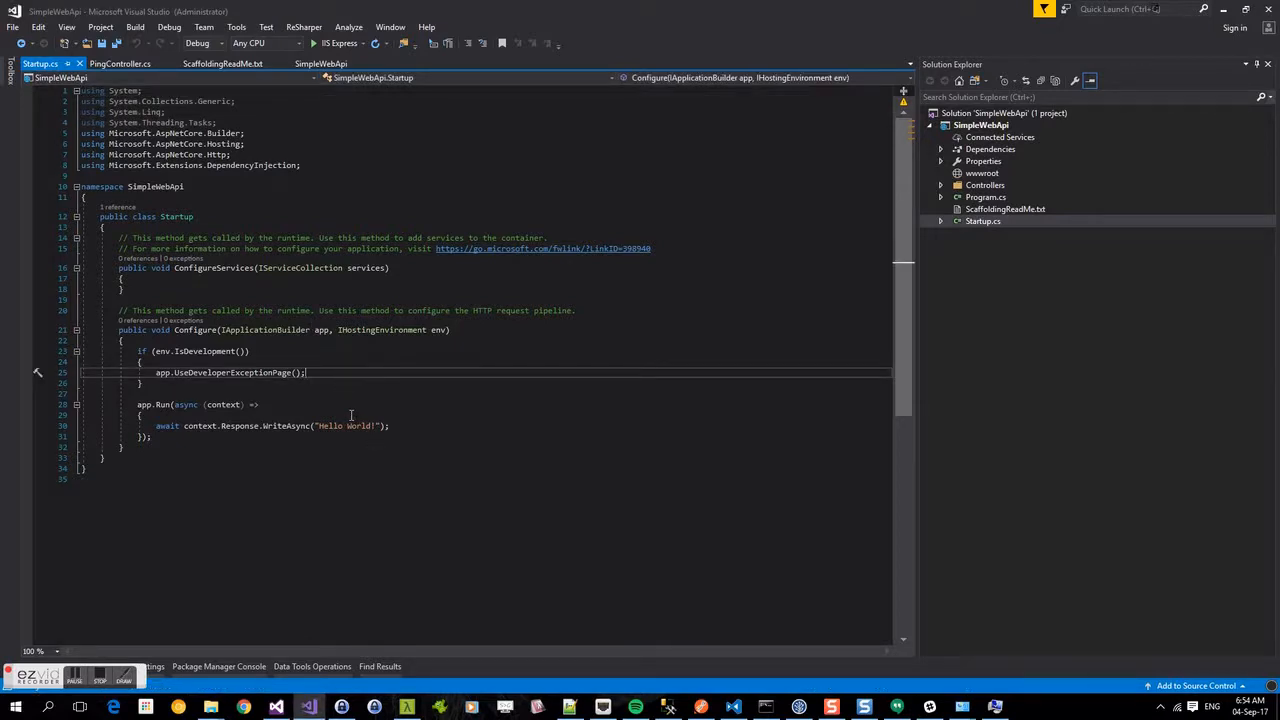
{"action": "left_click_drag", "start_coordinate": [388, 427], "coordinate": [304, 414]}
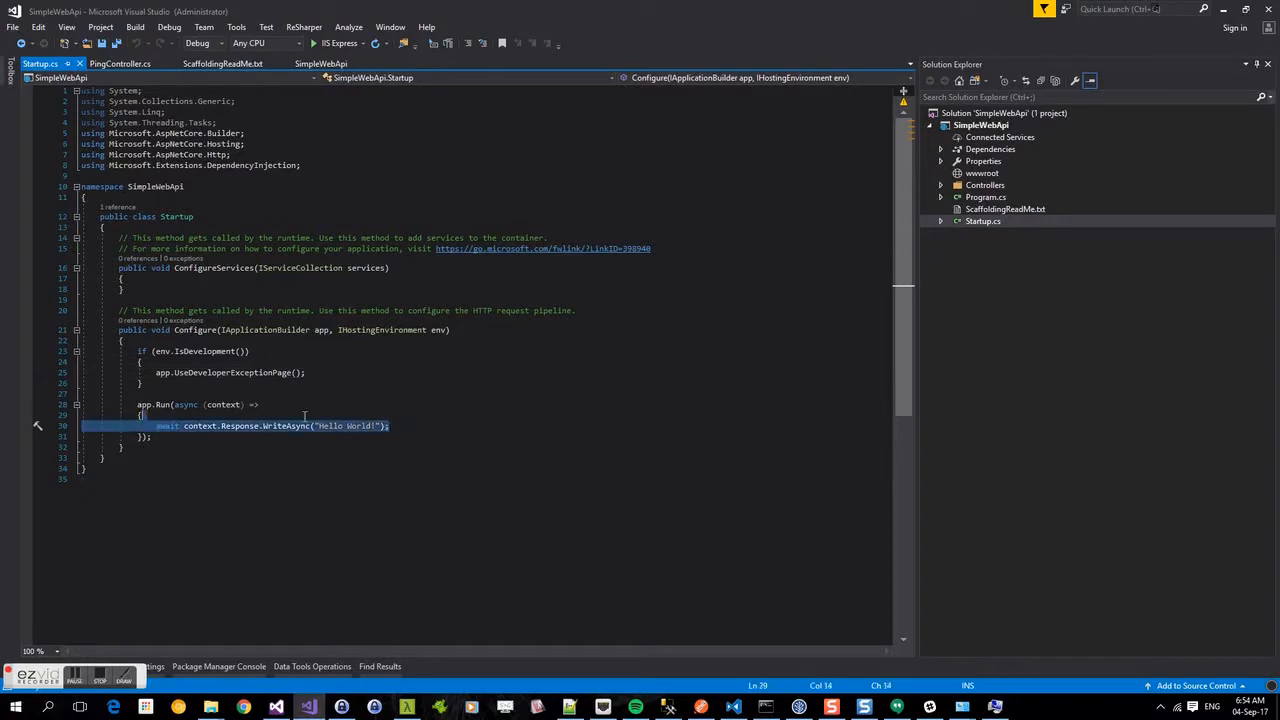
{"action": "left_click", "coordinate": [160, 437]}
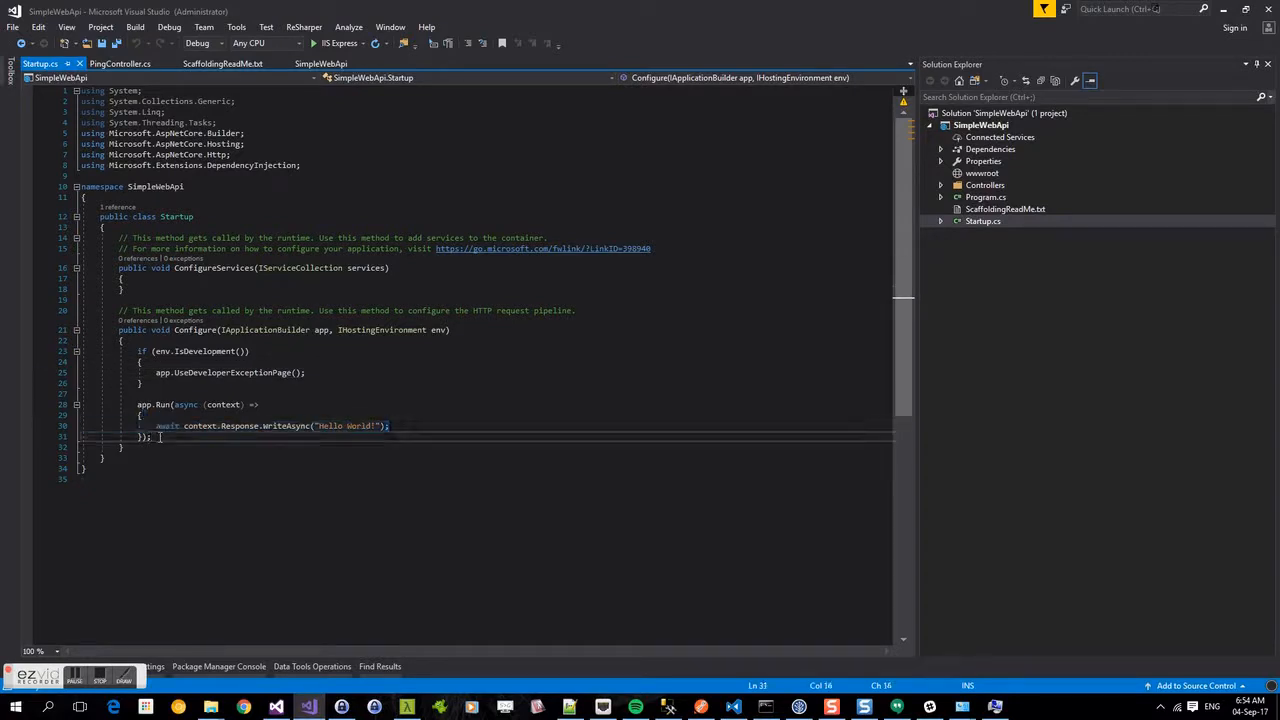
{"action": "left_click_drag", "start_coordinate": [160, 437], "coordinate": [40, 405]}
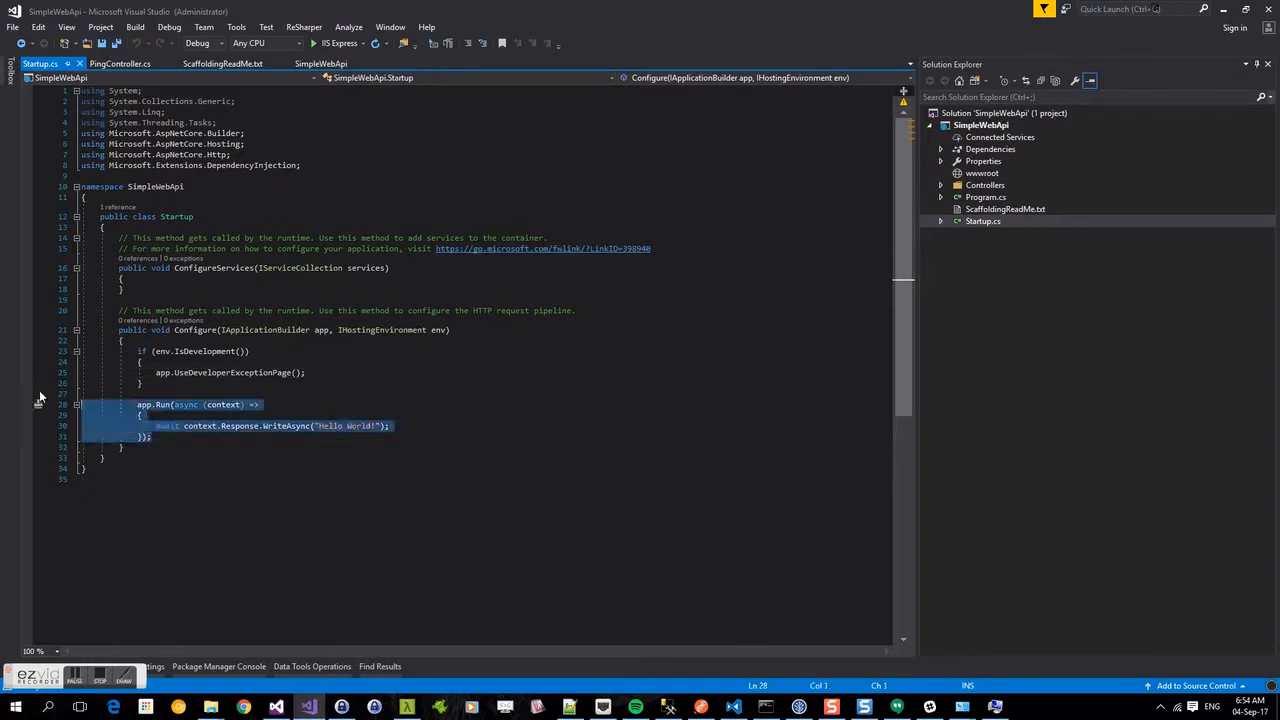
{"action": "key", "text": "Delete"}
{"action": "key", "text": "BackSpace"}
{"action": "key", "text": "BackSpace"}
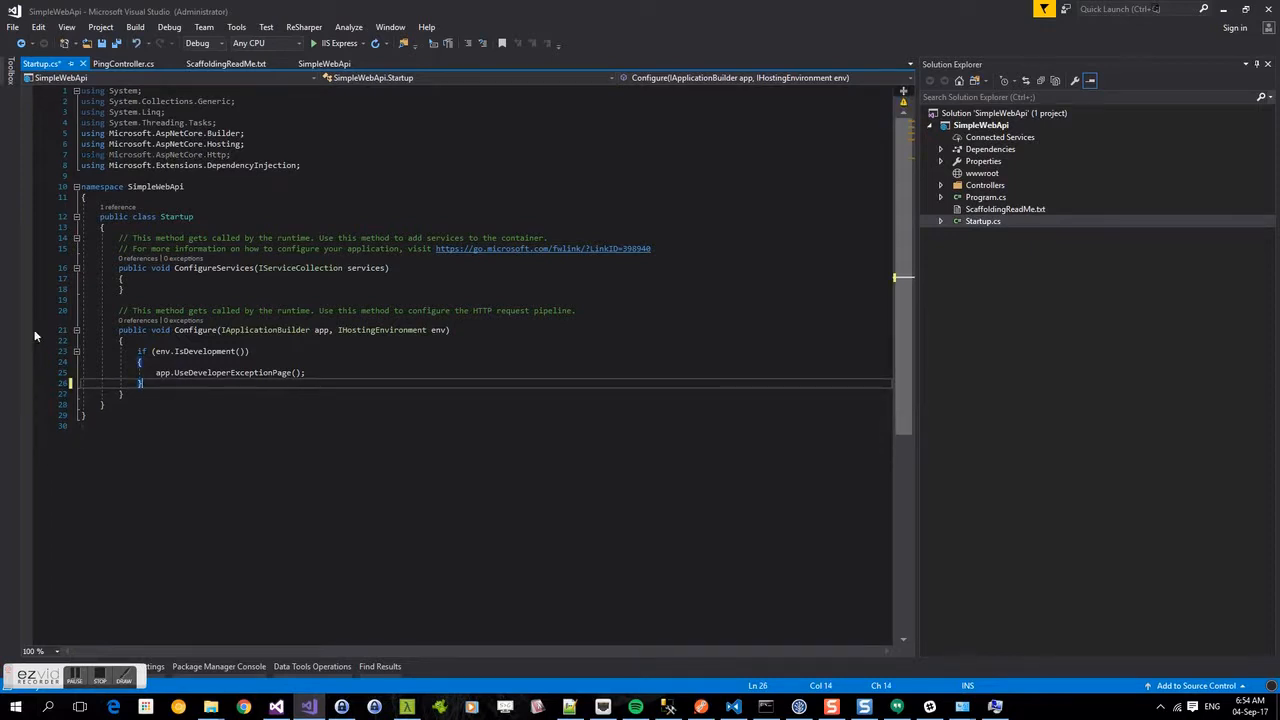
Add services.AddMvc() and app.UseMvc() to Startup.cs and save it.
{"action": "left_click", "coordinate": [187, 284]}
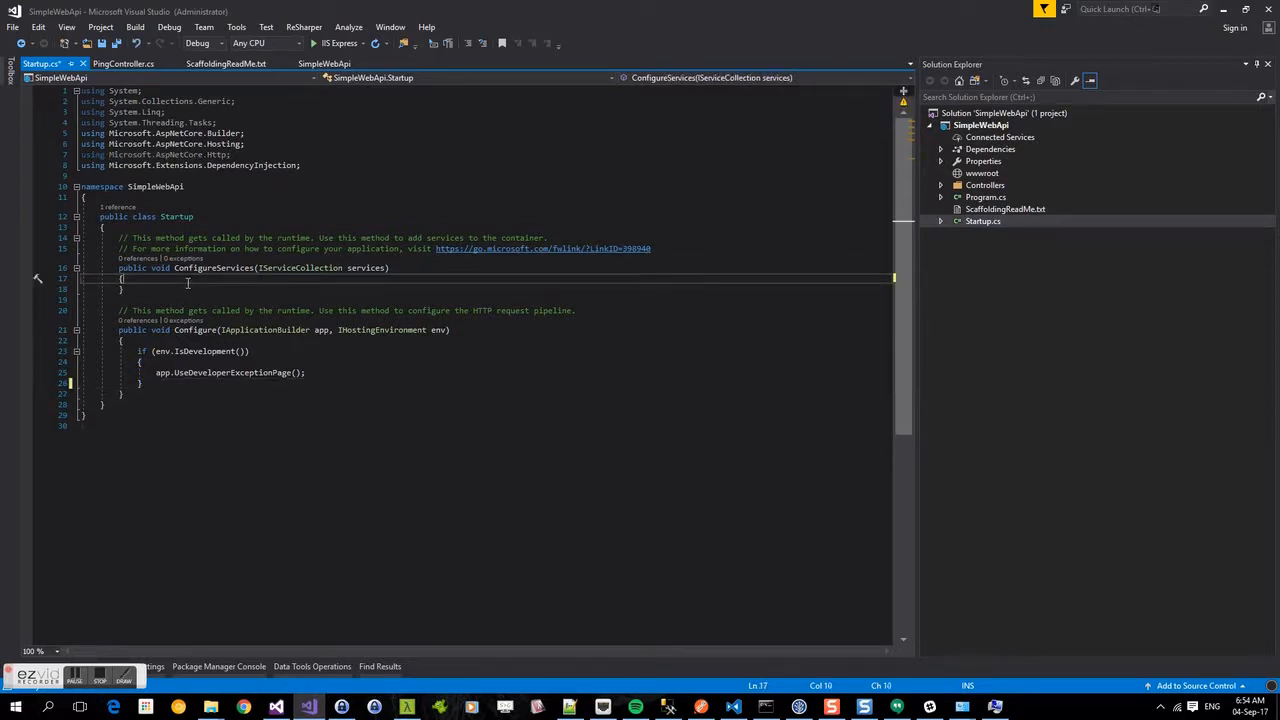
{"action": "key", "text": "Return"}
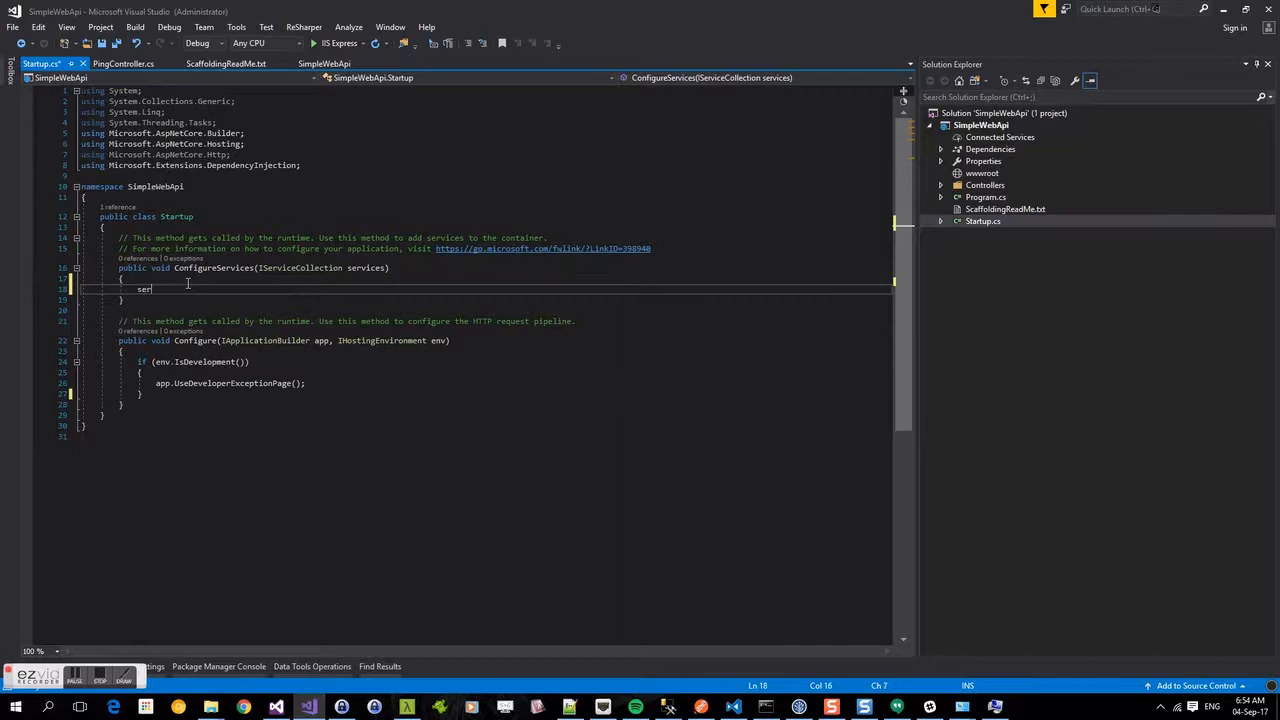
{"action": "type", "text": "services"}
{"action": "type", "text": "."}
{"action": "type", "text": "Mvc("}
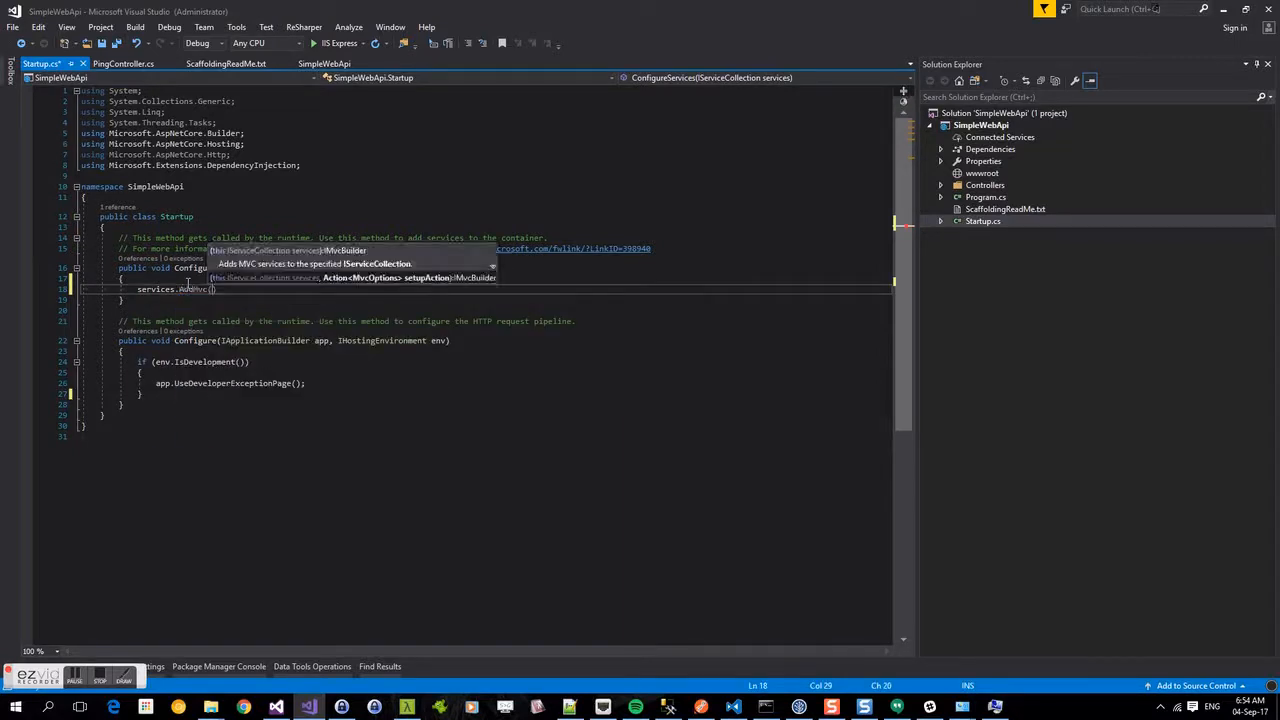
{"action": "type", "text": ");"}
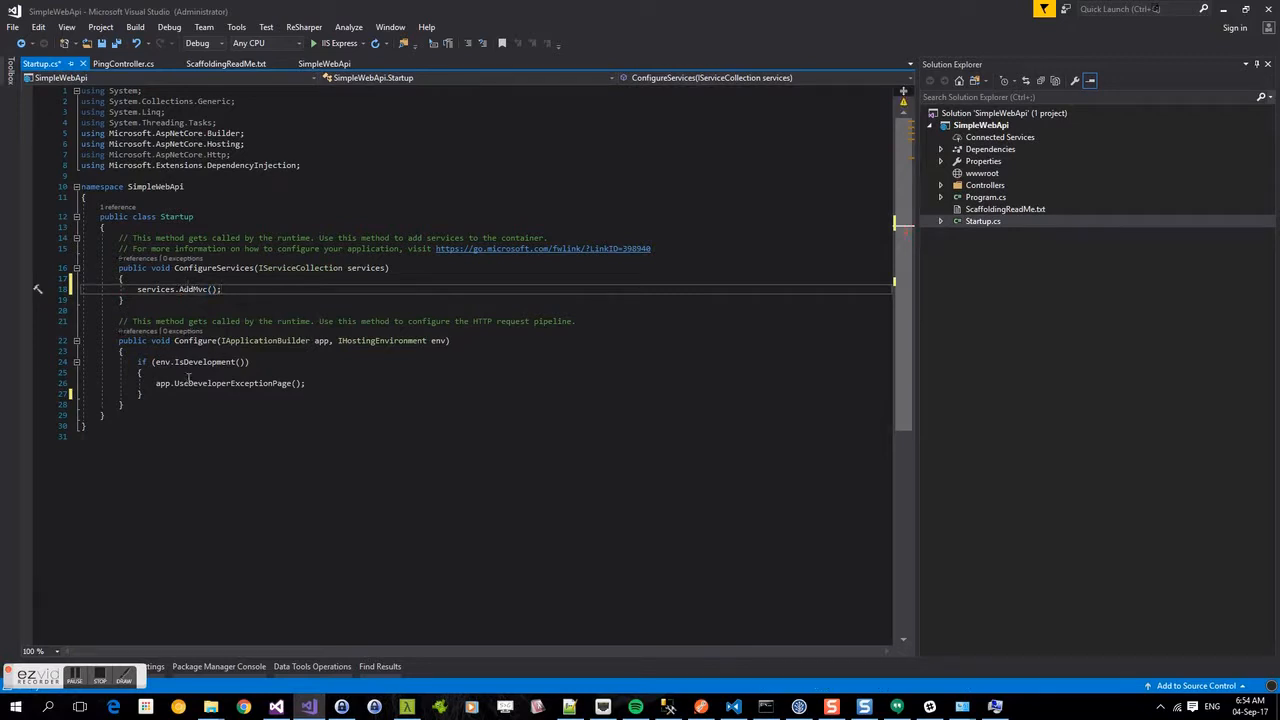
{"action": "left_click", "coordinate": [179, 394]}
{"action": "key", "text": "Return"}
{"action": "key", "text": "Return"}
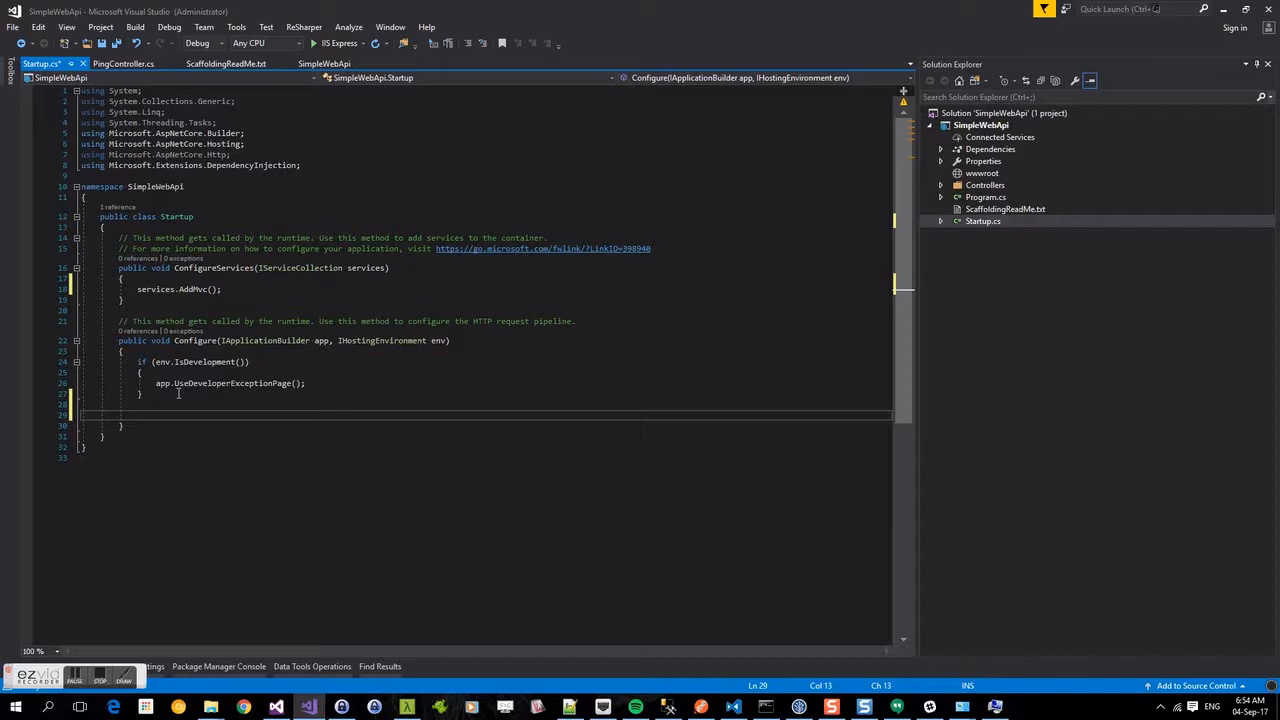
{"action": "type", "text": "app."}
{"action": "type", "text": "UseM"}
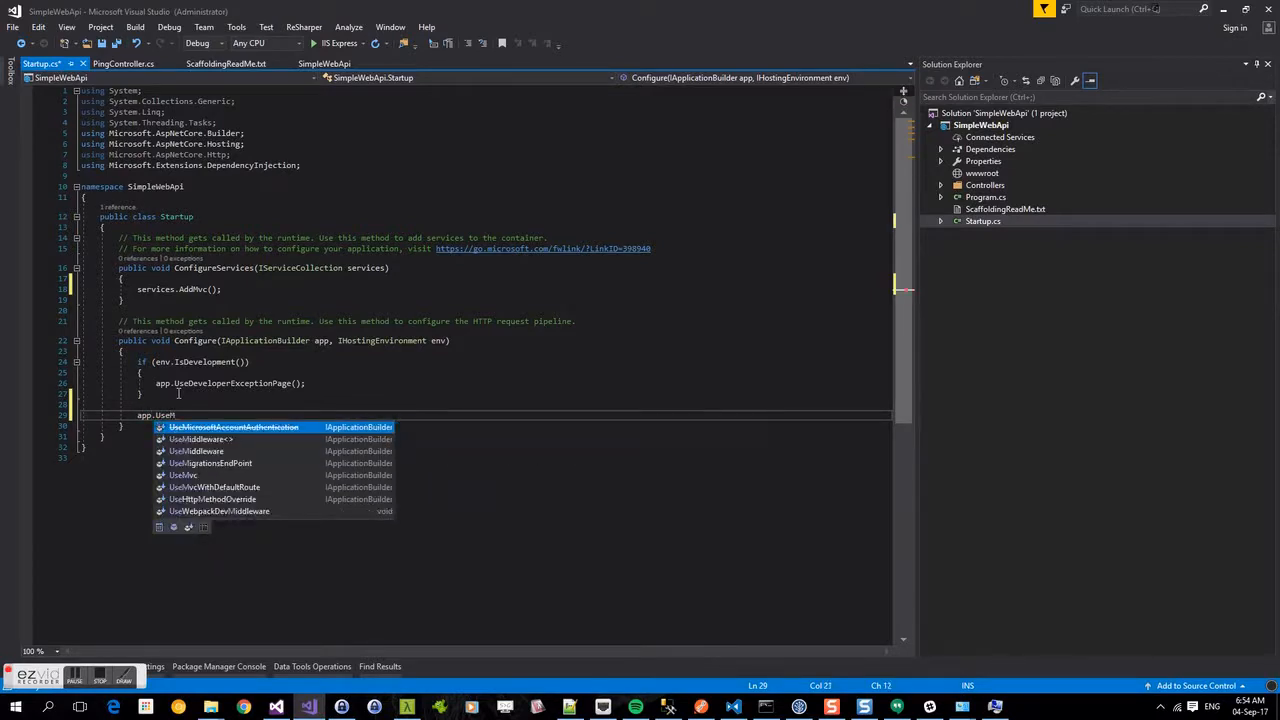
{"action": "key", "text": "Tab"}
{"action": "type", "text": "();"}
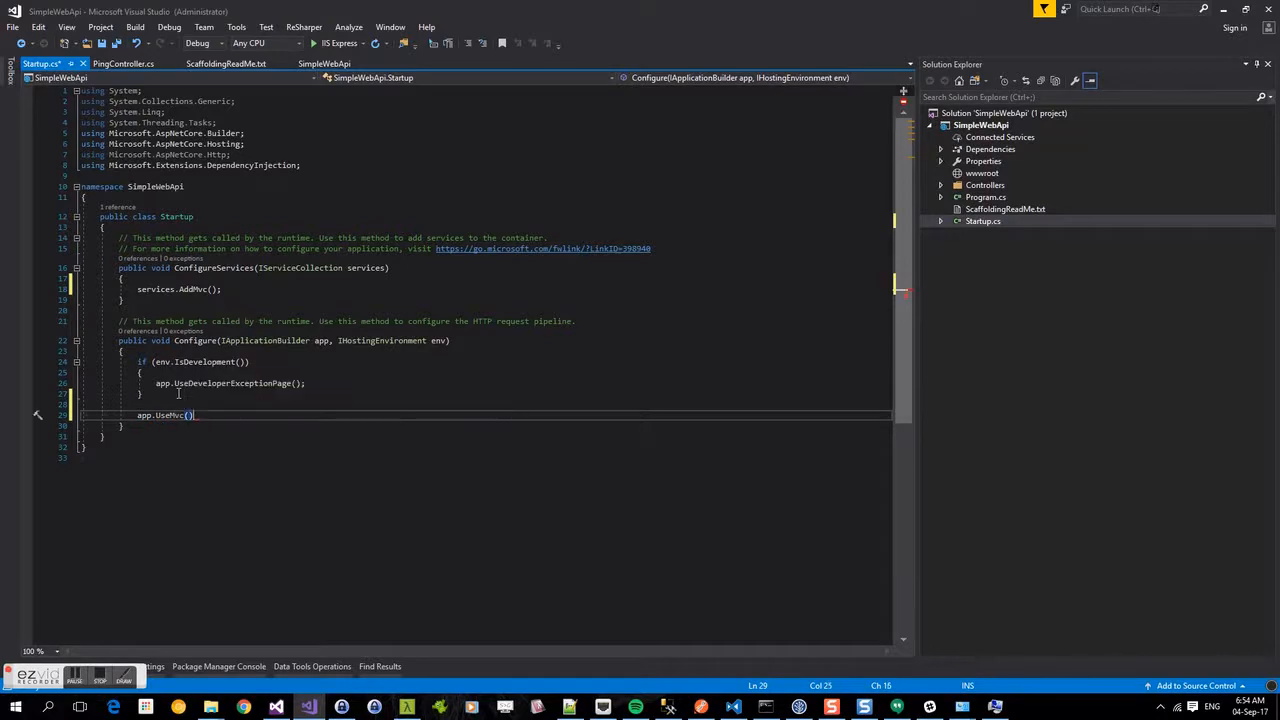
{"action": "key", "text": "ctrl+s"}
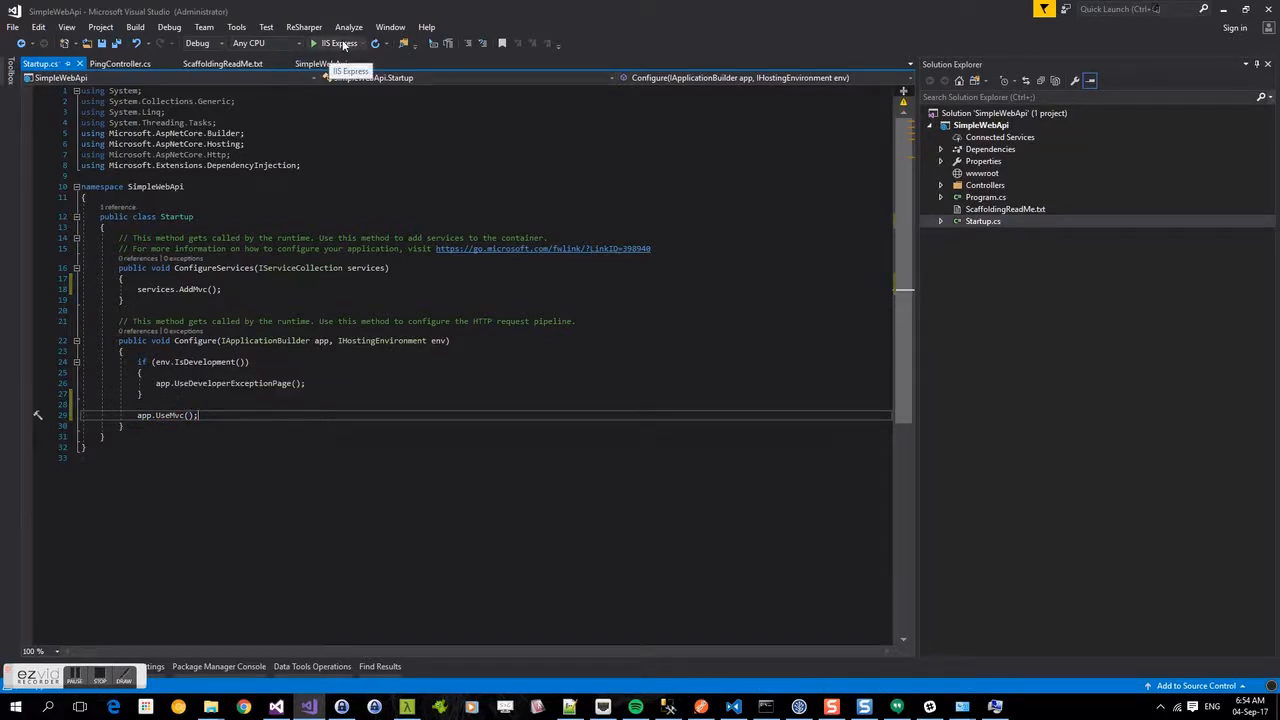
Run the API under IIS Express, copy localhost:50298 from Chrome and switch to Postman.
{"action": "left_click", "coordinate": [343, 45]}
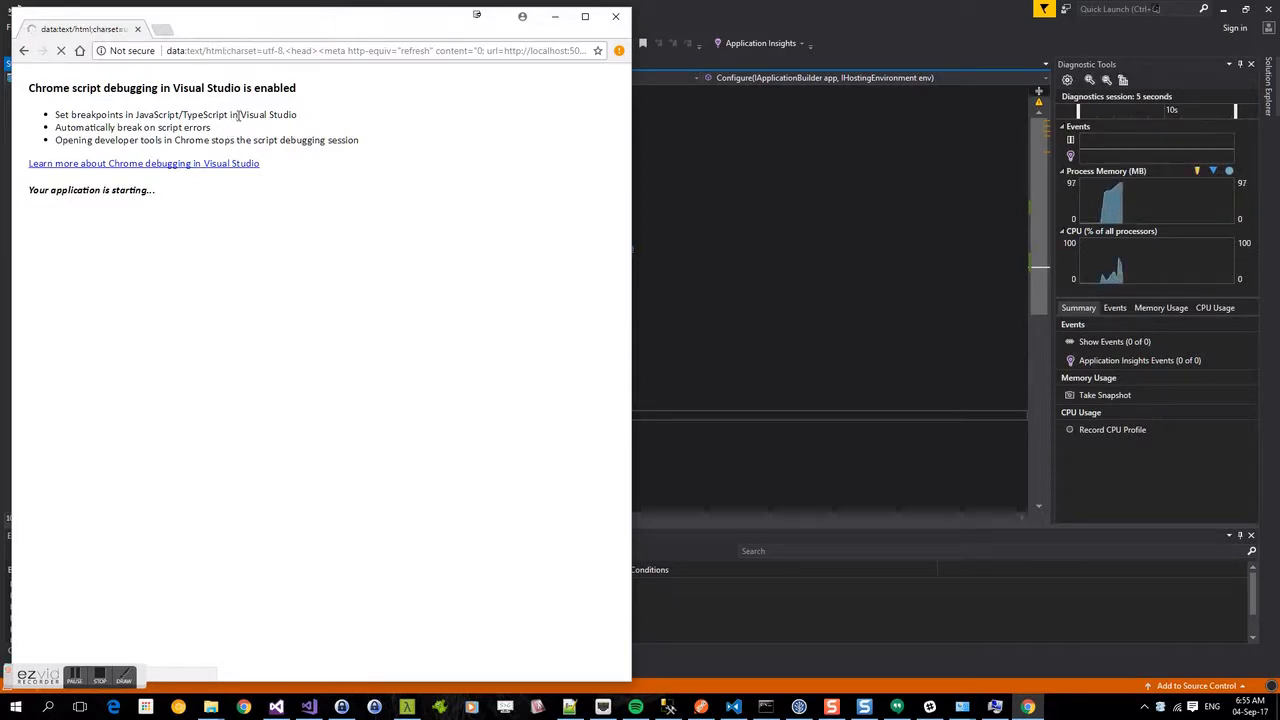
{"action": "left_click", "coordinate": [208, 51]}
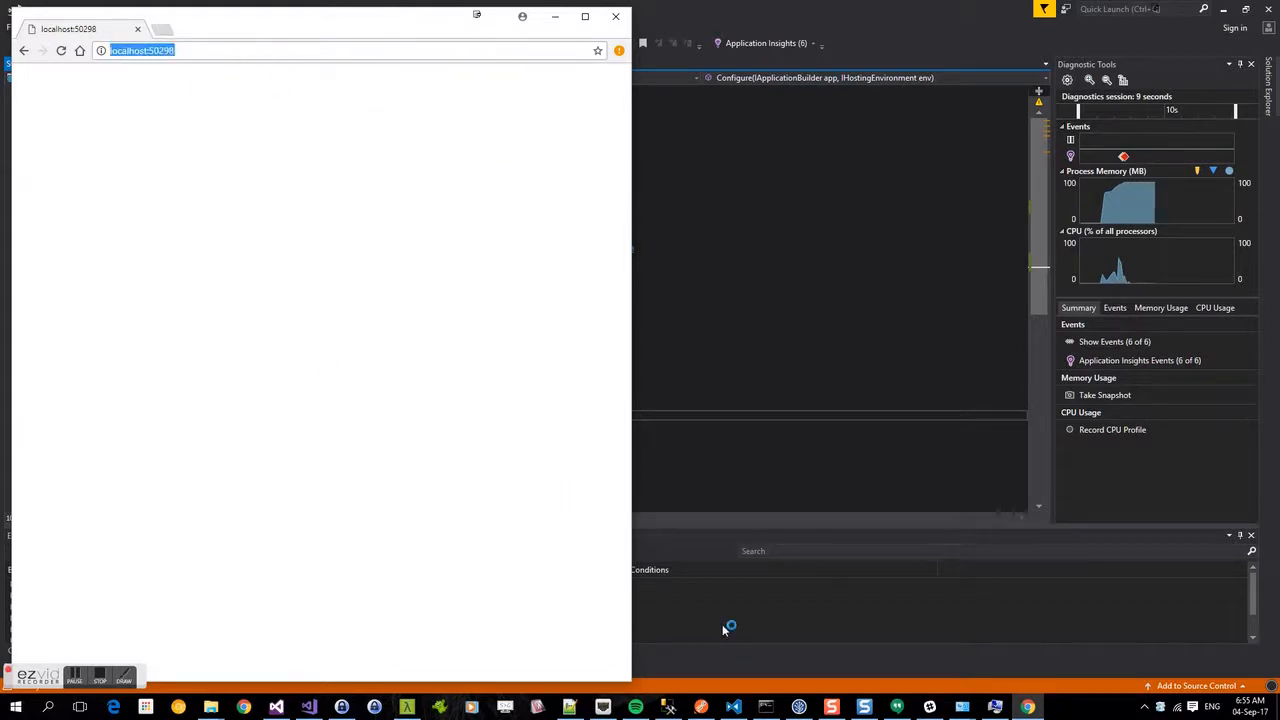
{"action": "left_click", "coordinate": [700, 708]}
{"action": "left_click_drag", "start_coordinate": [380, 102], "coordinate": [267, 101]}
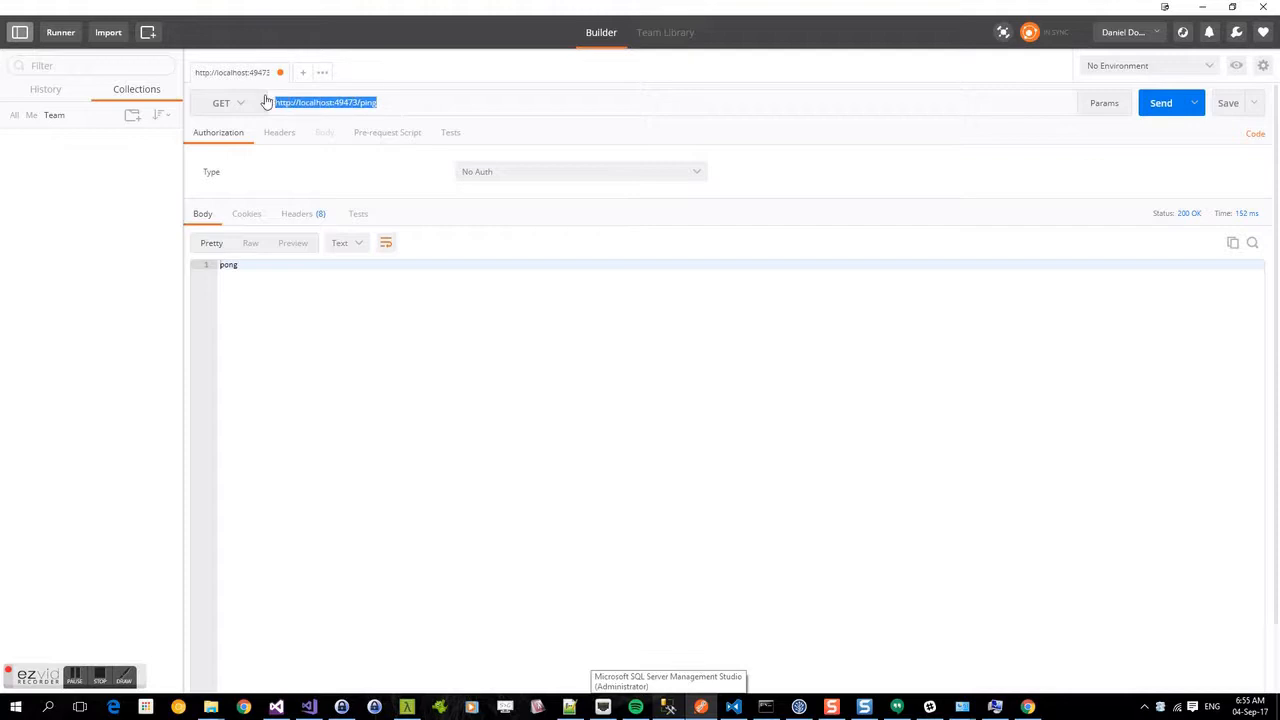
{"action": "type", "text": "http://localhost:50298/"}
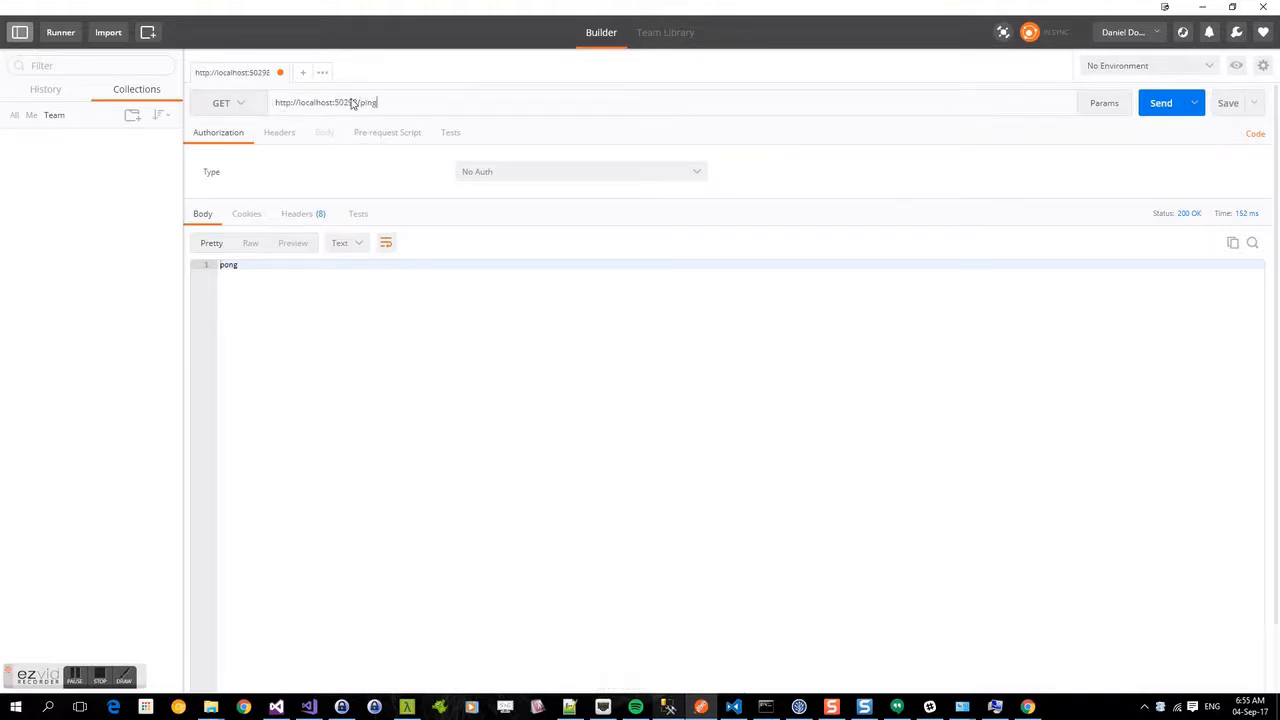
{"action": "left_click", "coordinate": [1172, 108]}
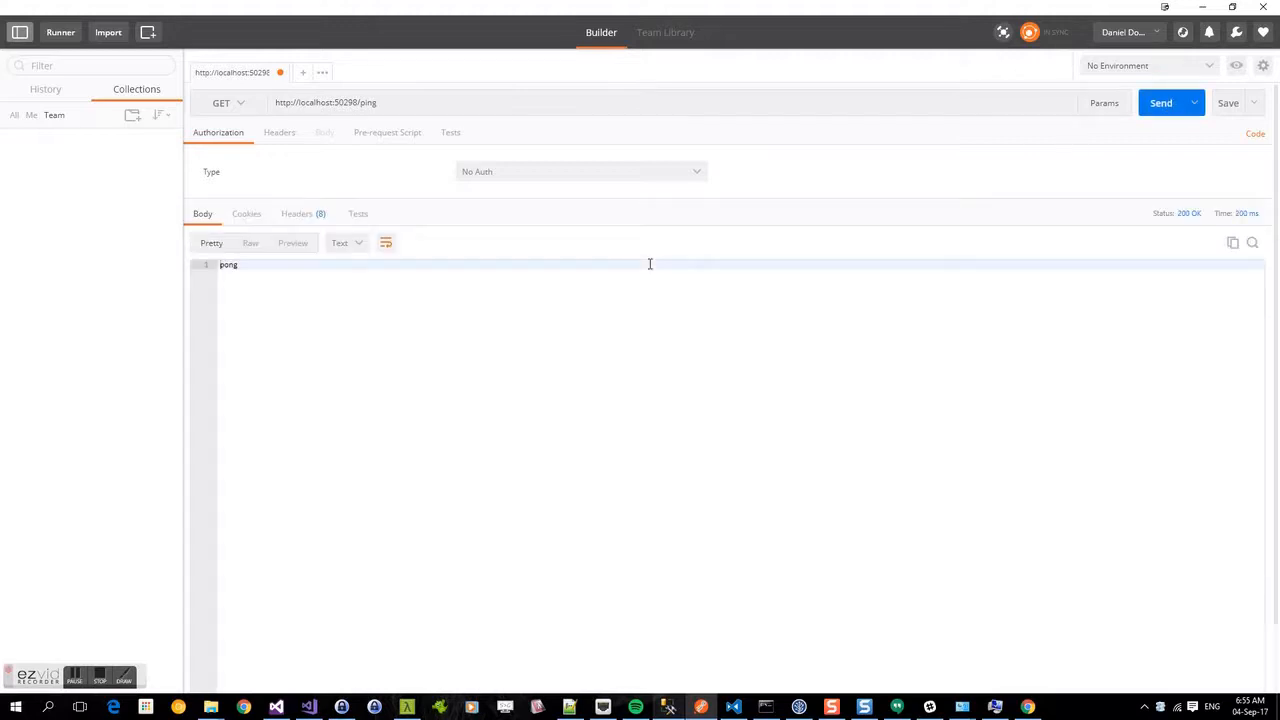
{"action": "left_click", "coordinate": [222, 265]}
{"action": "left_click", "coordinate": [309, 707]}
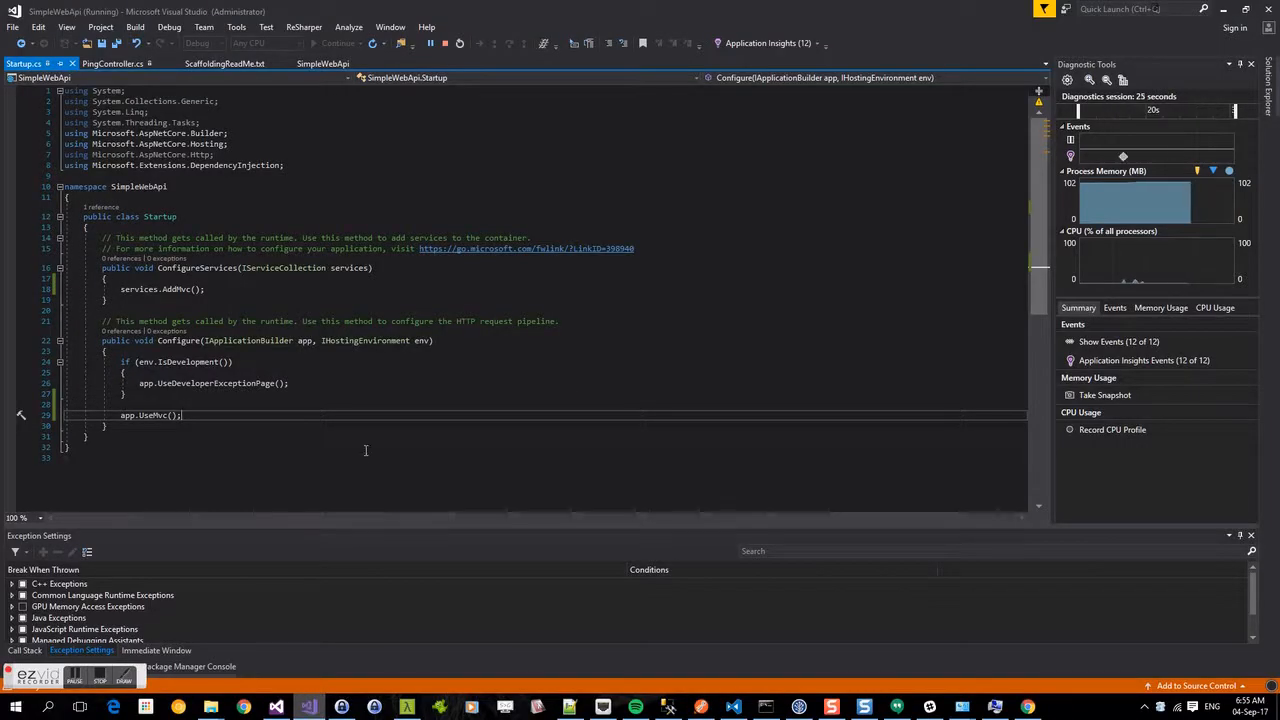